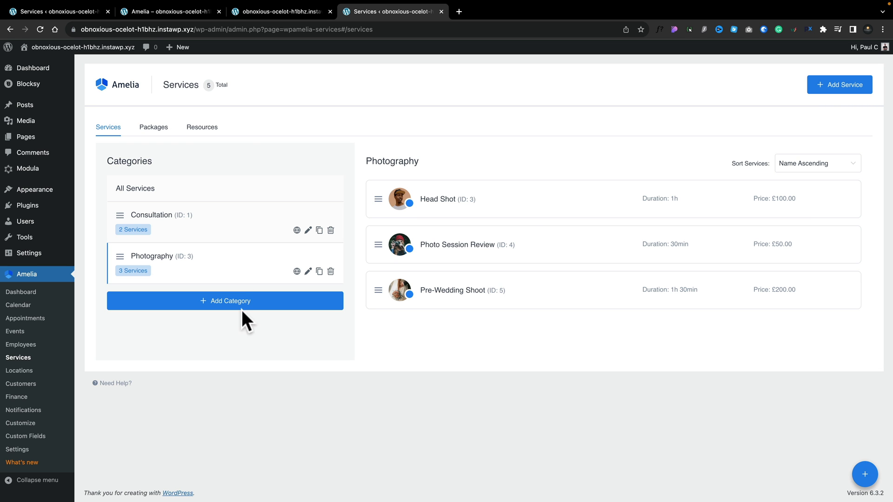
Open the Head Shot service for editing and choose Photography as its category
{"action": "left_click", "coordinate": [517, 204]}
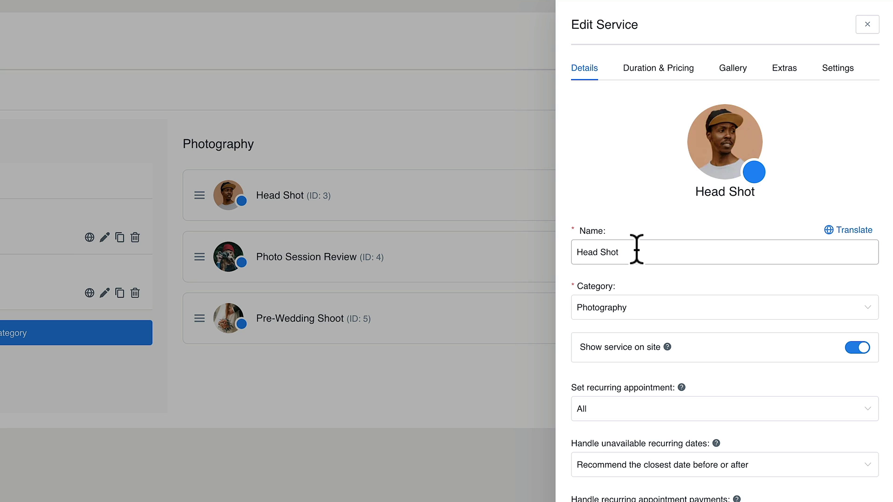
{"action": "left_click", "coordinate": [651, 310]}
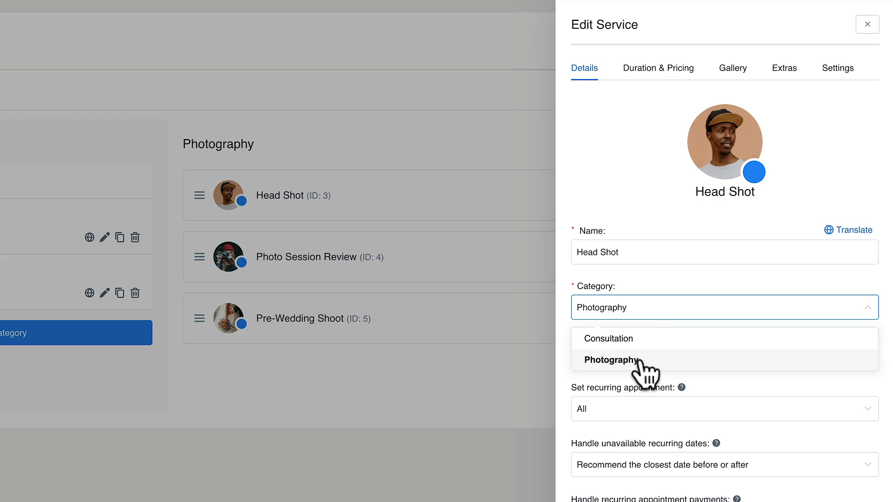
{"action": "left_click", "coordinate": [639, 361]}
Set recurring appointments to All and unavailable recurring dates to "Recommend the closest date before or after"
{"action": "scroll", "coordinate": [763, 371], "scroll_direction": "down", "scroll_amount": 2}
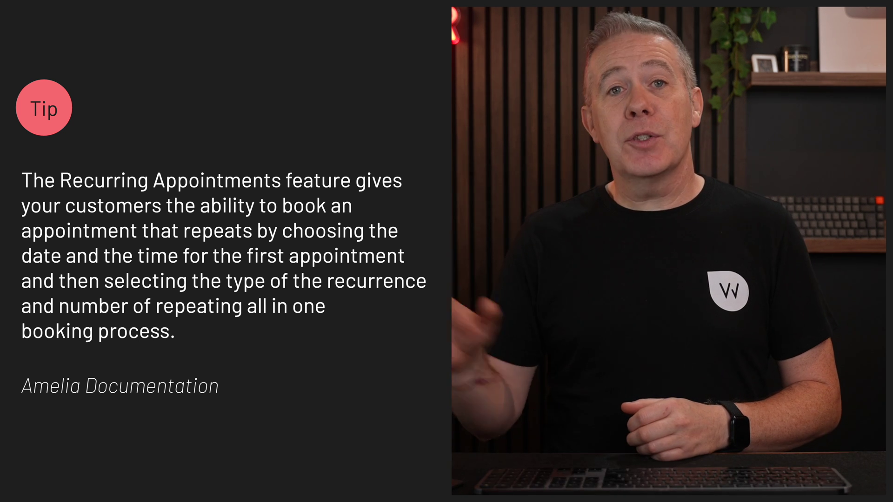
{"action": "left_click", "coordinate": [677, 337]}
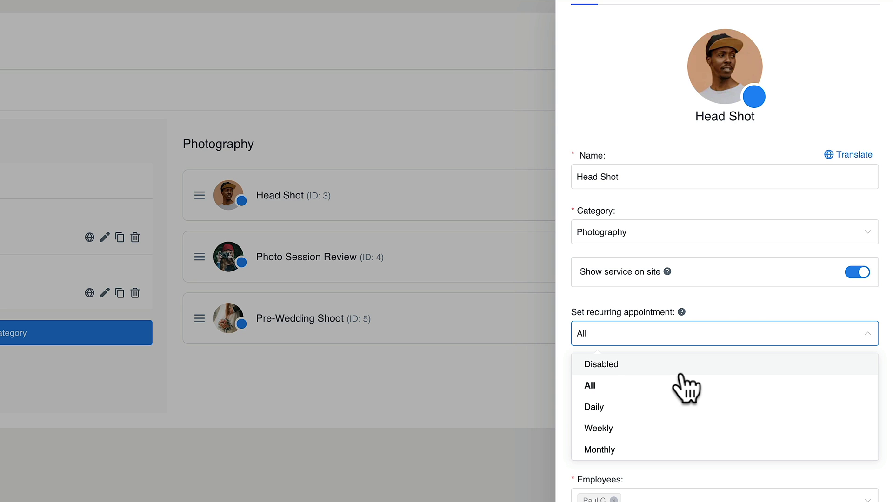
{"action": "left_click", "coordinate": [609, 388]}
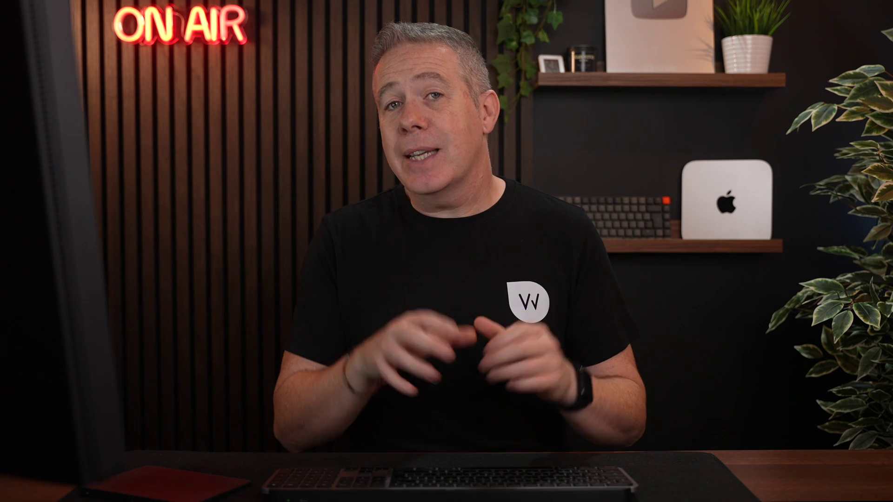
{"action": "left_click", "coordinate": [761, 333]}
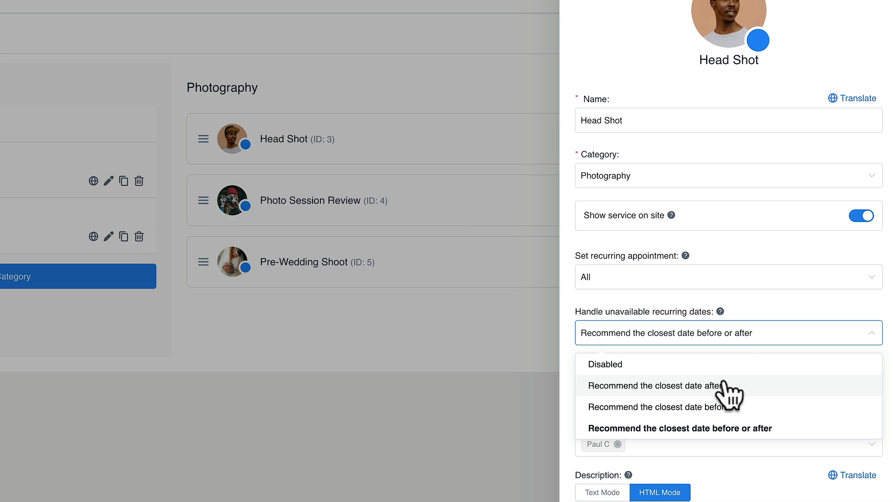
{"action": "left_click", "coordinate": [716, 430]}
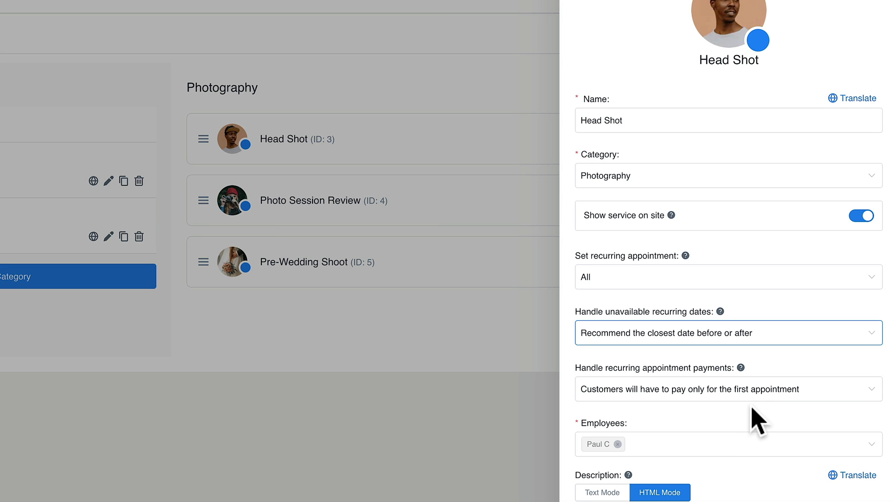
Examine the choices for handling recurring appointment payments and for the employees assigned to the service
{"action": "left_click", "coordinate": [750, 392]}
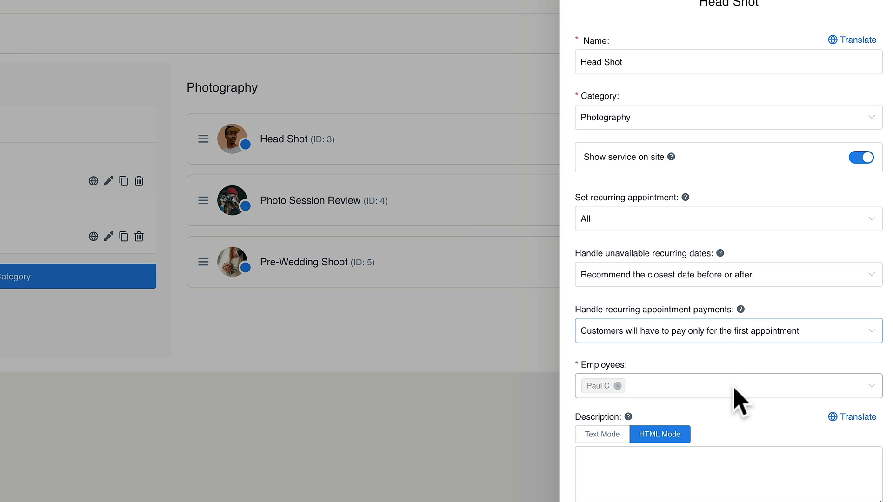
{"action": "left_click", "coordinate": [741, 402]}
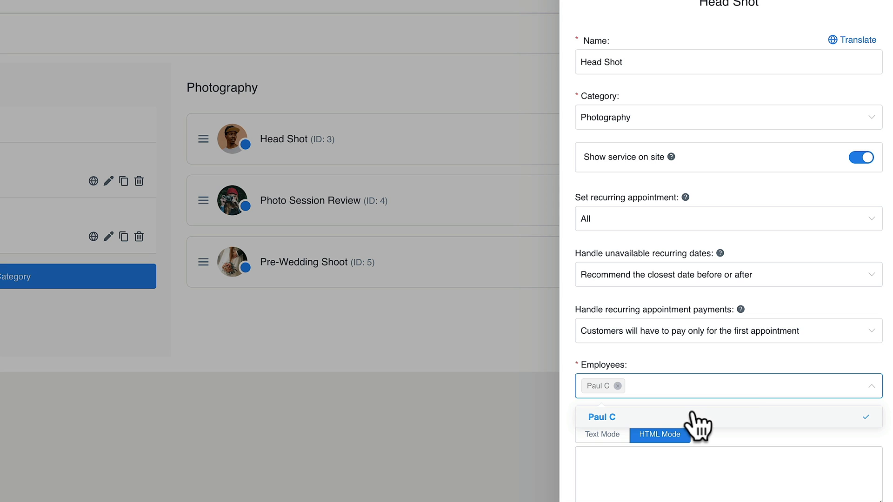
{"action": "left_click", "coordinate": [744, 376]}
Examine the duration and buffer time before choices in the service's duration and pricing settings
{"action": "scroll", "coordinate": [748, 375], "scroll_direction": "up", "scroll_amount": 5}
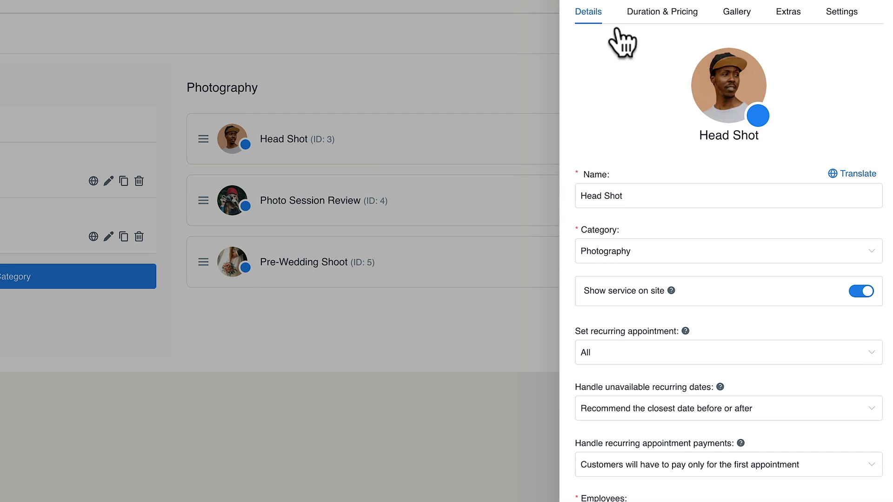
{"action": "left_click", "coordinate": [661, 24]}
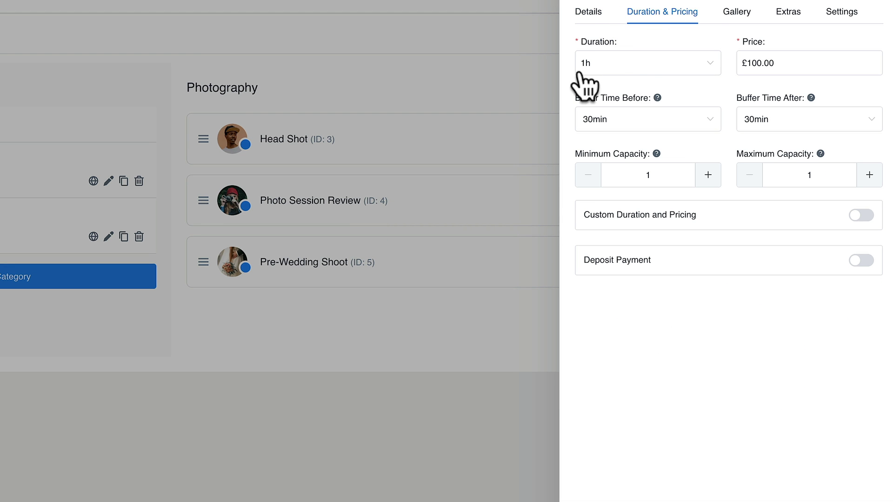
{"action": "left_click", "coordinate": [646, 69]}
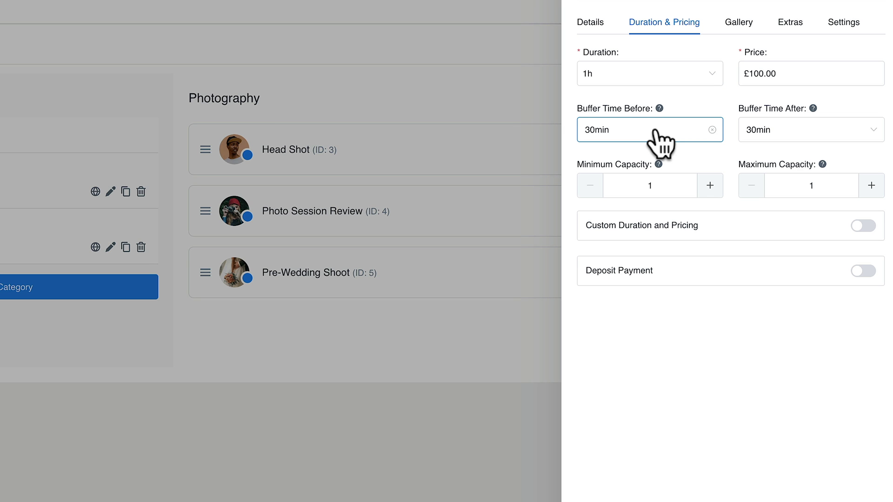
{"action": "left_click", "coordinate": [655, 133]}
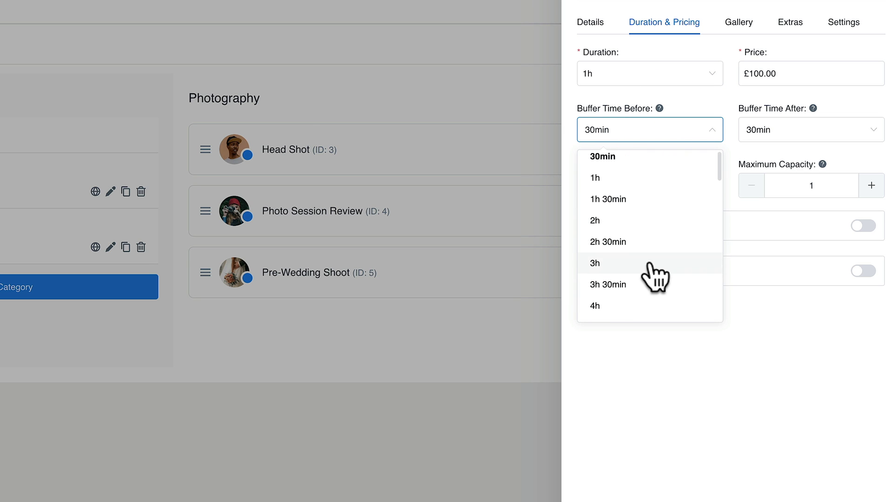
{"action": "scroll", "coordinate": [655, 274], "scroll_direction": "down", "scroll_amount": 1}
{"action": "left_click", "coordinate": [683, 415]}
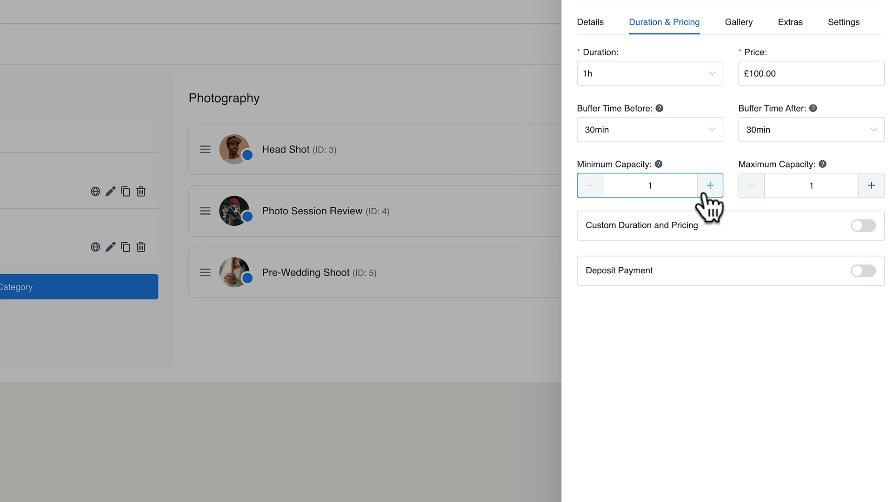
Inspect the fields offered by Custom Duration and Pricing and by Deposit Payment, leaving both disabled
{"action": "left_click", "coordinate": [862, 227]}
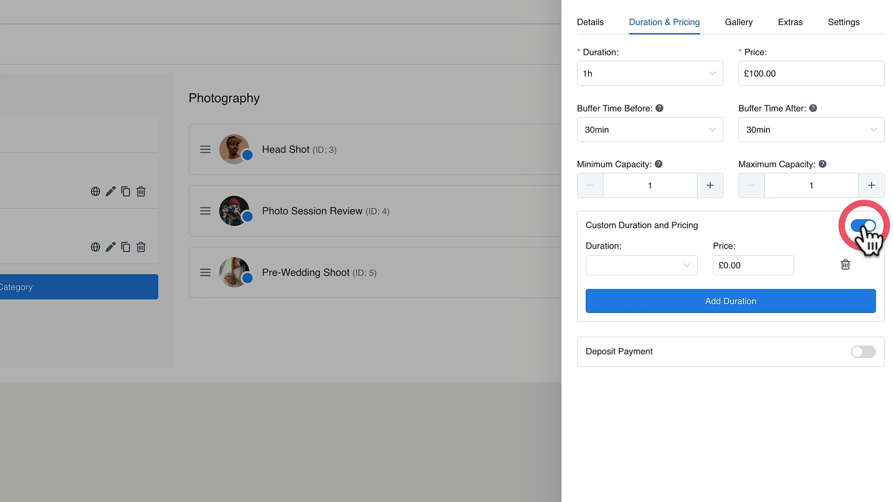
{"action": "left_click", "coordinate": [861, 228]}
{"action": "left_click", "coordinate": [862, 272]}
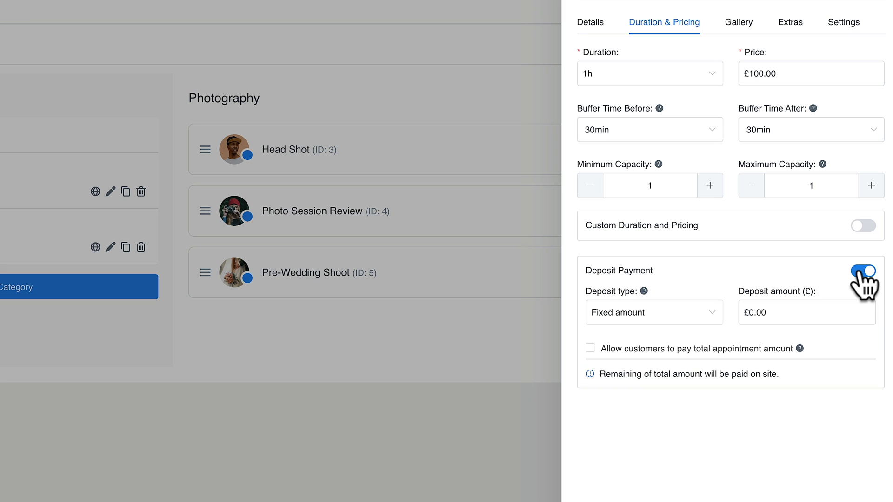
{"action": "left_click", "coordinate": [862, 272]}
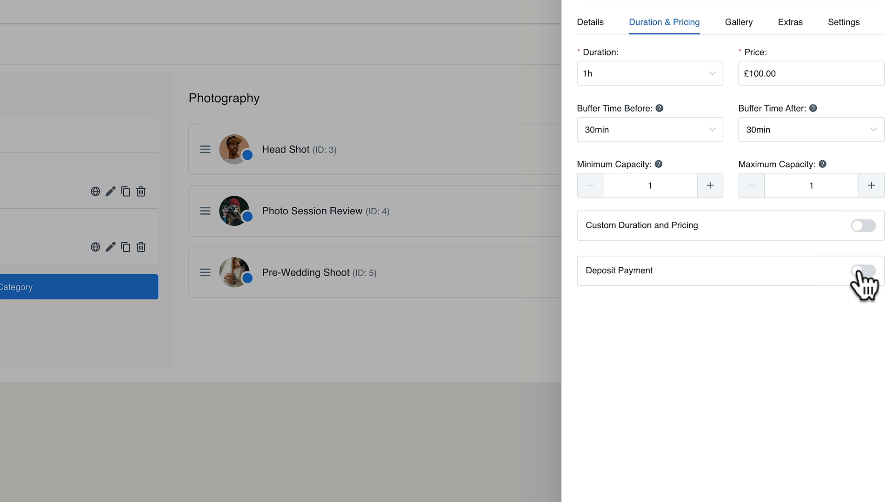
Fill in a service extra named "Photo Review Session" with a 30min duration and a price of £50.00
{"action": "left_click", "coordinate": [739, 30]}
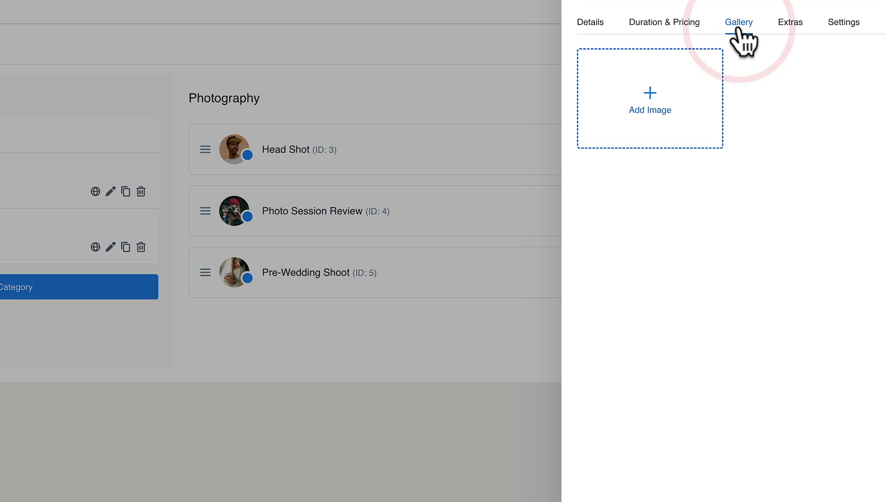
{"action": "left_click", "coordinate": [784, 29]}
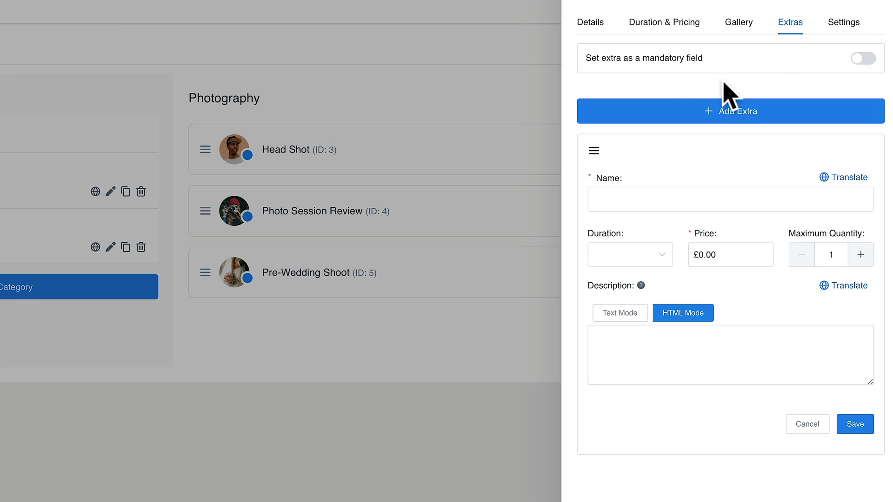
{"action": "left_click", "coordinate": [708, 205]}
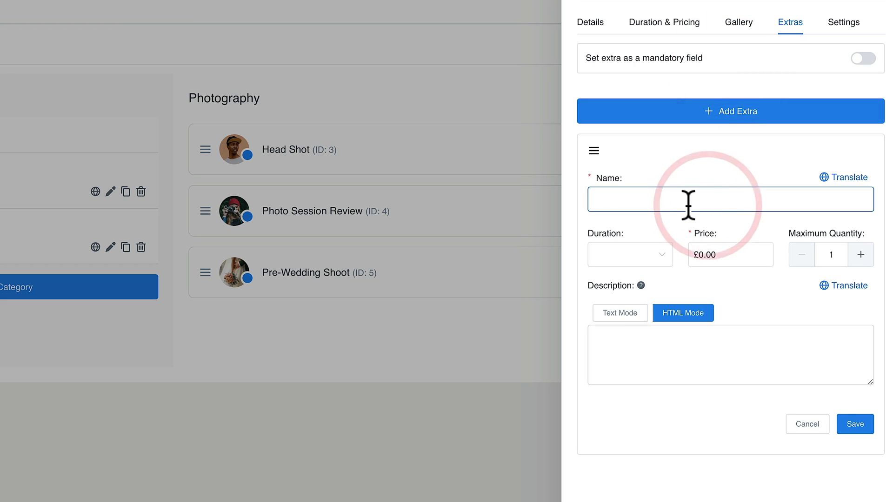
{"action": "type", "text": "Photo Review Session"}
{"action": "left_click", "coordinate": [660, 255]}
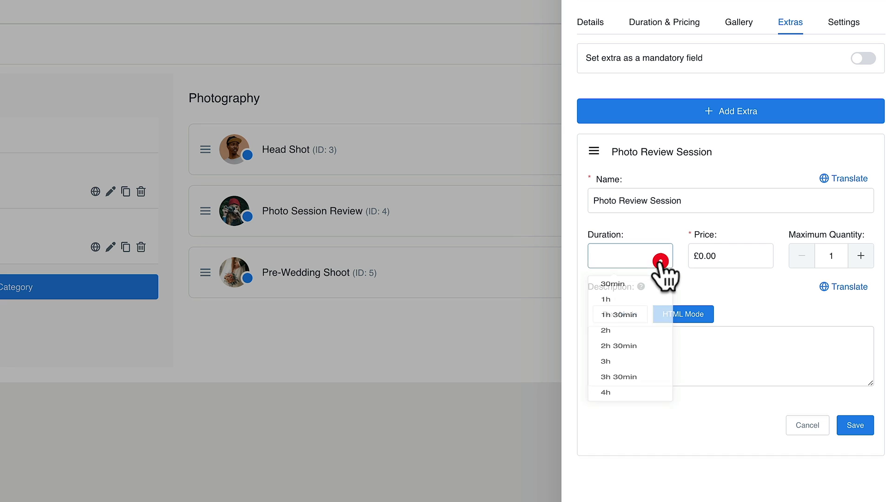
{"action": "left_click", "coordinate": [634, 289]}
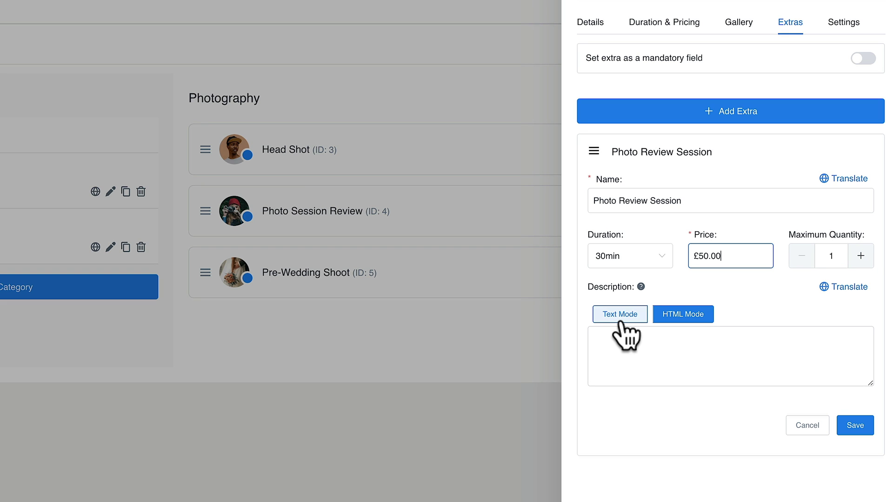
Enter the extra's description in HTML Mode: "A session to review the shots taken during the head shot session."
{"action": "left_click", "coordinate": [665, 321]}
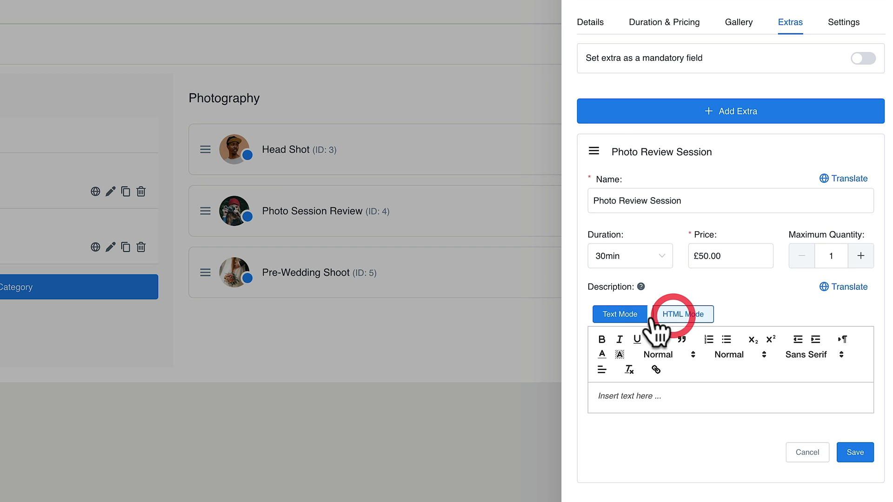
{"action": "left_click", "coordinate": [615, 317]}
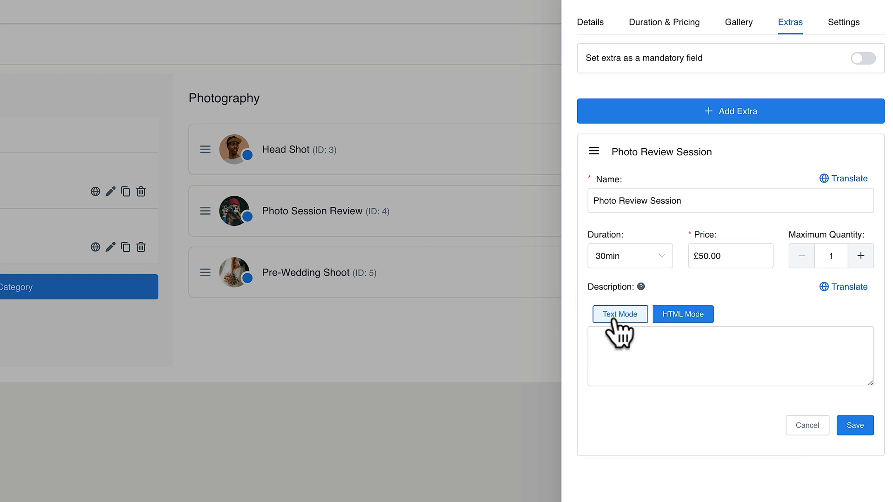
{"action": "left_click", "coordinate": [617, 343]}
{"action": "type", "text": "A session to review the shots taken during the head shot session."}
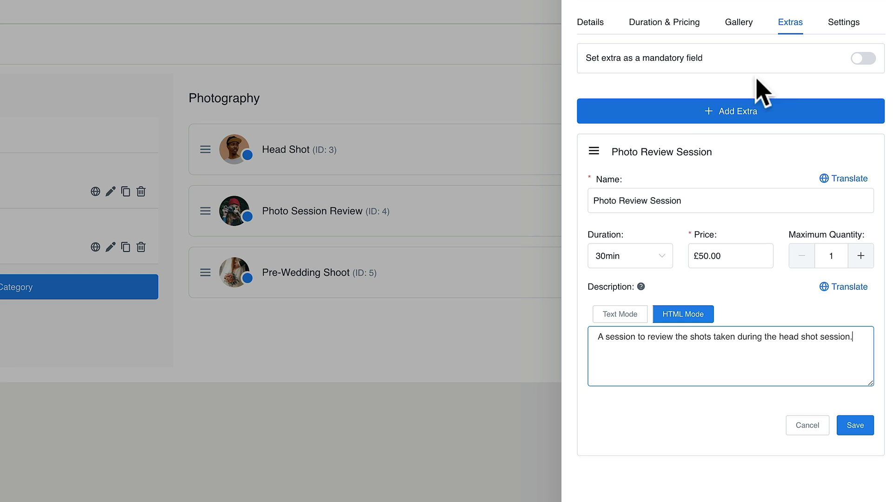
{"action": "left_click", "coordinate": [864, 61]}
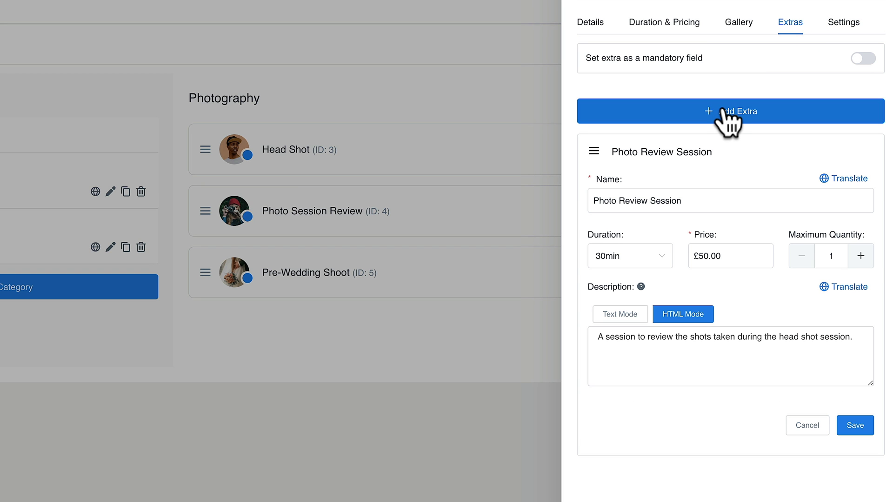
Examine the service's general settings, including the default appointment status choices and the redirect URL after booking
{"action": "left_click", "coordinate": [841, 23]}
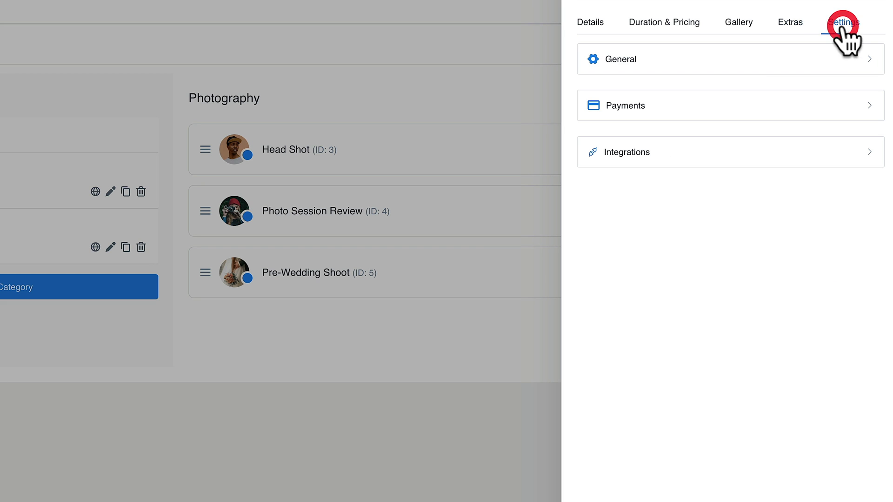
{"action": "left_click", "coordinate": [745, 69]}
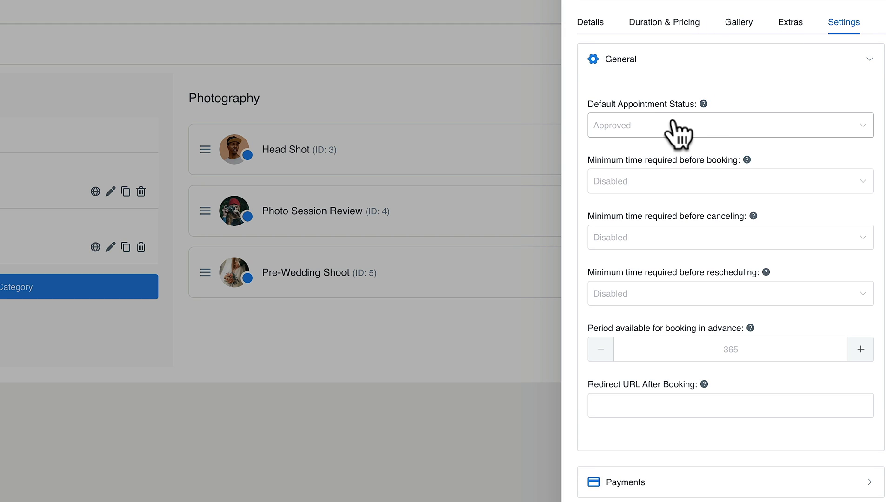
{"action": "left_click", "coordinate": [673, 124]}
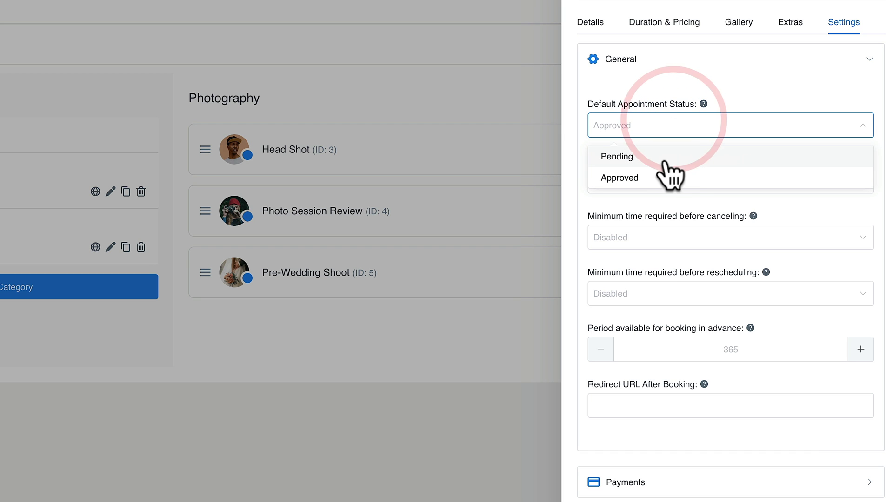
{"action": "left_click", "coordinate": [765, 85]}
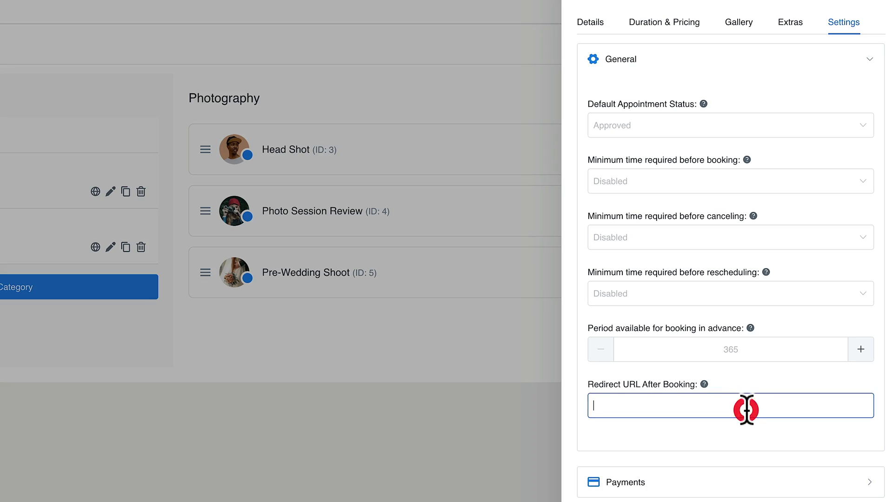
{"action": "left_click", "coordinate": [747, 410]}
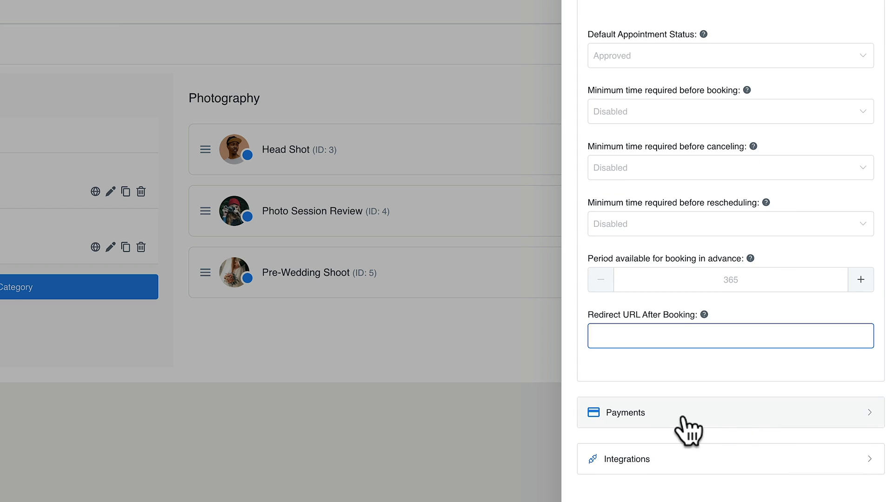
Review the service's payment settings and save the Head Shot service
{"action": "left_click", "coordinate": [688, 427]}
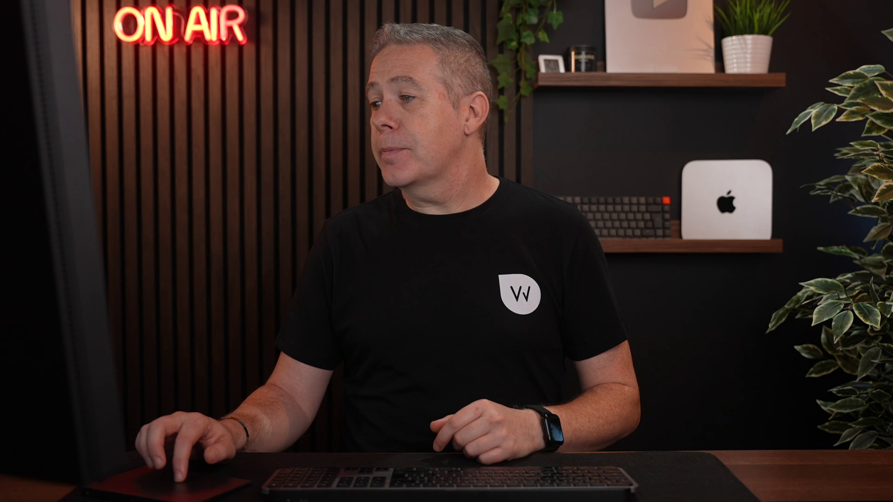
{"action": "left_click", "coordinate": [671, 461]}
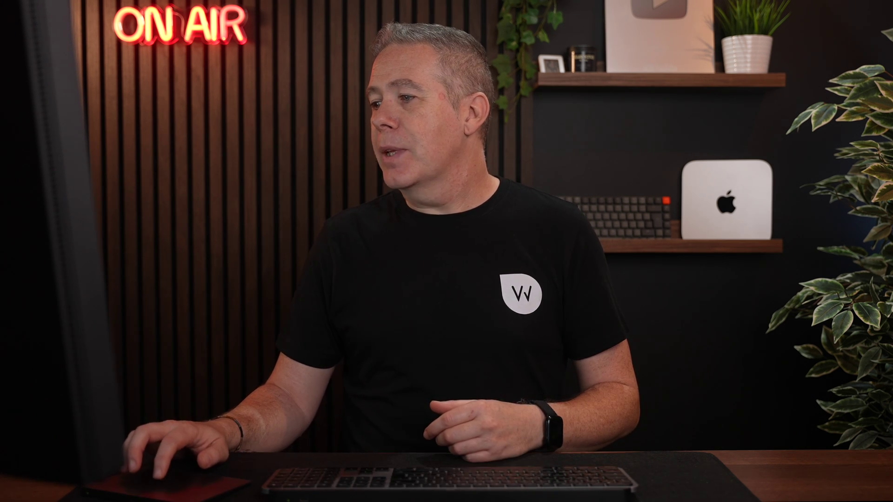
{"action": "left_click", "coordinate": [756, 333]}
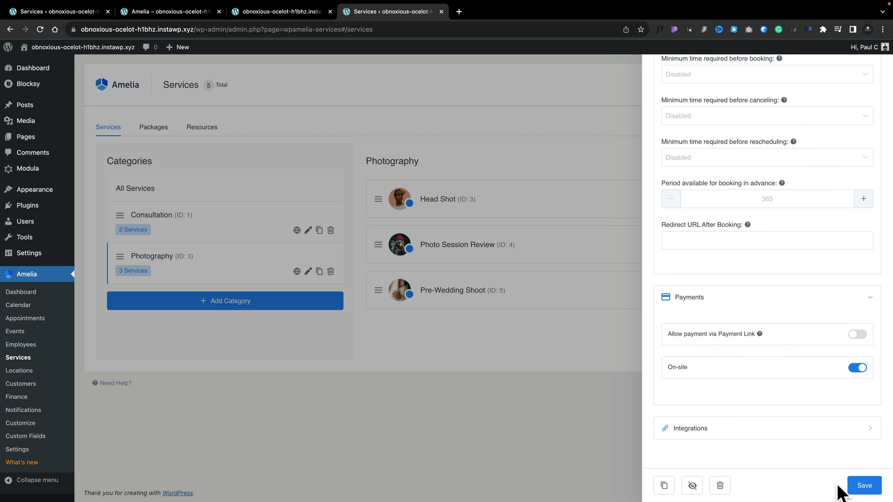
{"action": "left_click", "coordinate": [864, 486]}
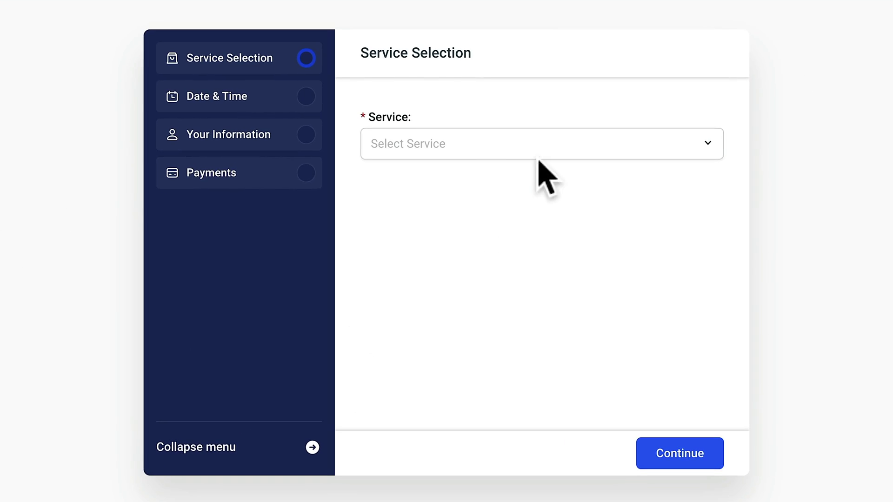
Choose the Head Shot service from the Photography category in the booking form and continue to the extras
{"action": "left_click", "coordinate": [464, 144]}
{"action": "mouse_move", "coordinate": [439, 229]}
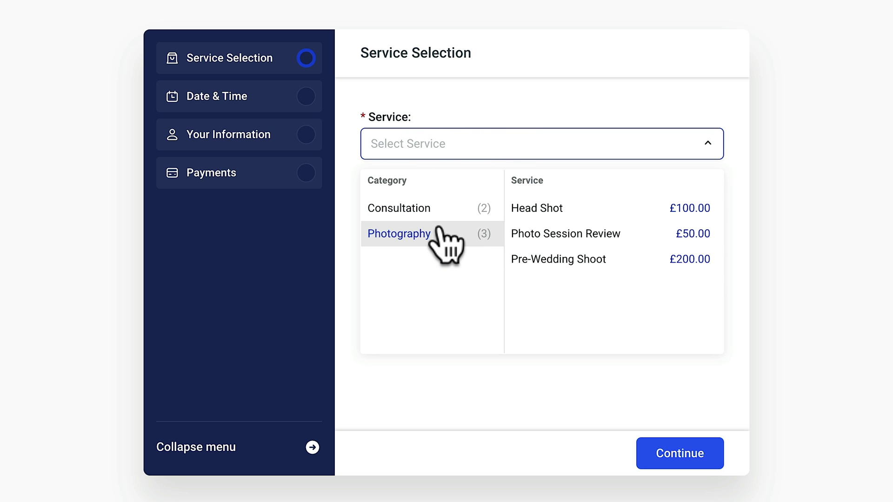
{"action": "left_click", "coordinate": [523, 214]}
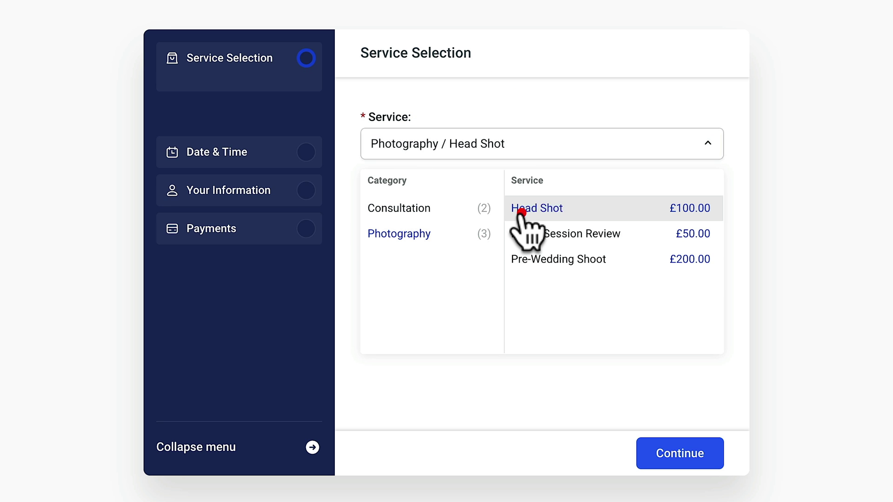
{"action": "left_click", "coordinate": [683, 461]}
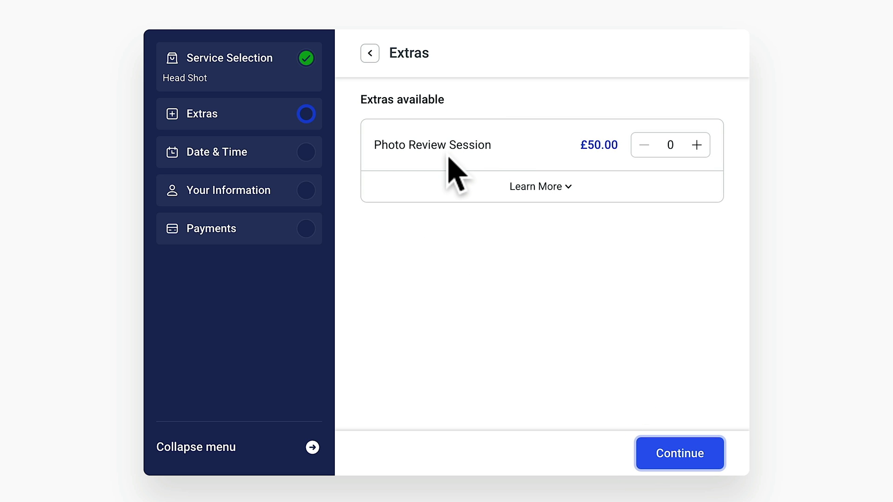
Add one Photo Review Session extra, show its description and duration, and continue to the date selection
{"action": "left_click", "coordinate": [696, 146]}
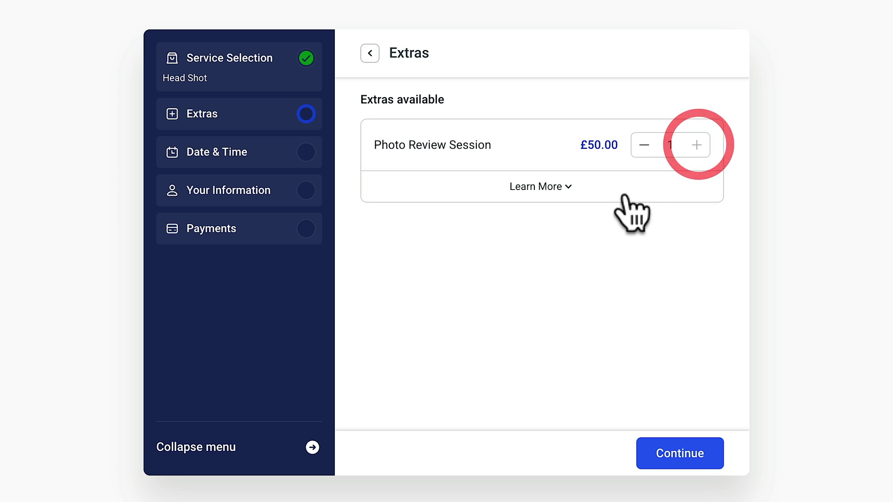
{"action": "left_click", "coordinate": [568, 186]}
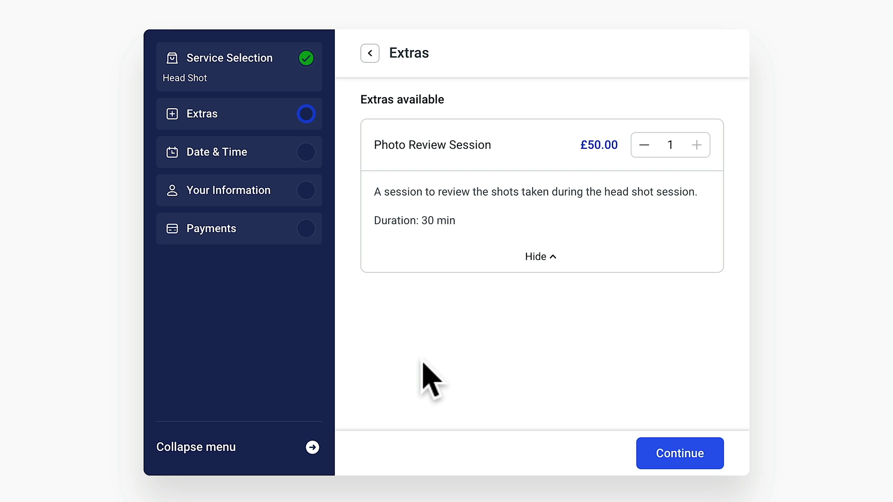
{"action": "left_click", "coordinate": [678, 451]}
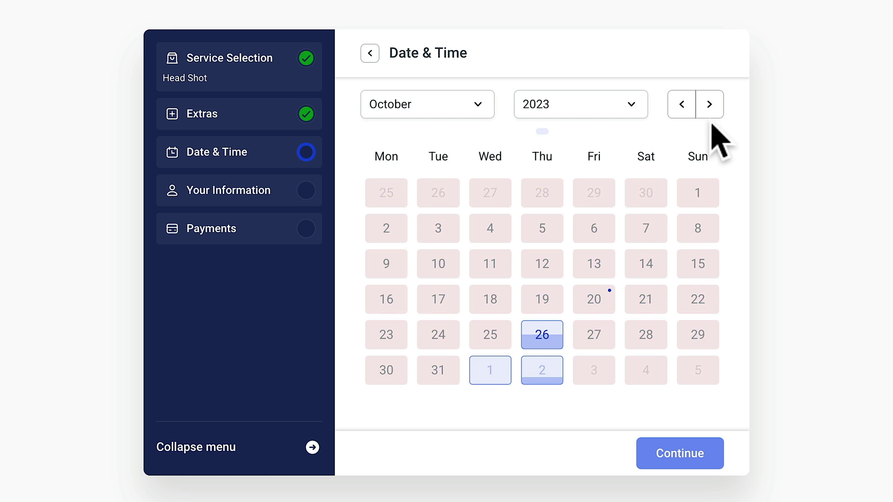
Choose the 12:00 PM - 1:30 PM slot on November 1, 2023 for the appointment and continue
{"action": "left_click", "coordinate": [711, 106]}
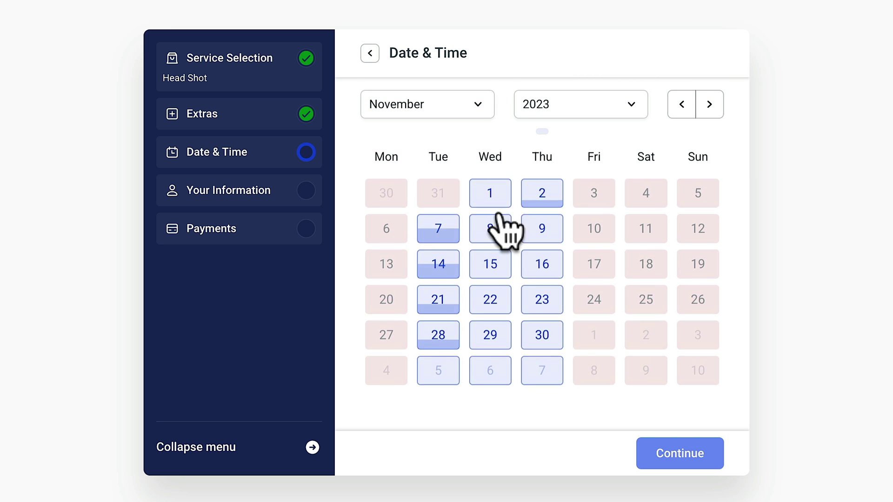
{"action": "left_click", "coordinate": [492, 195]}
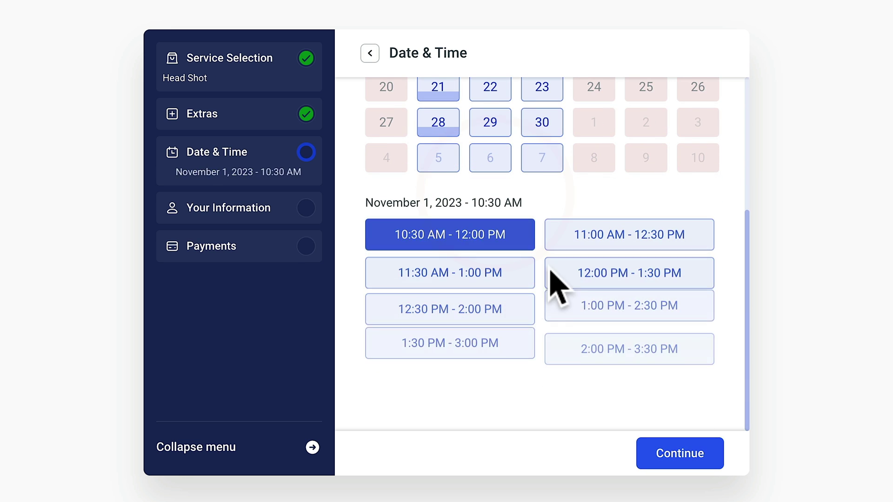
{"action": "left_click", "coordinate": [594, 281]}
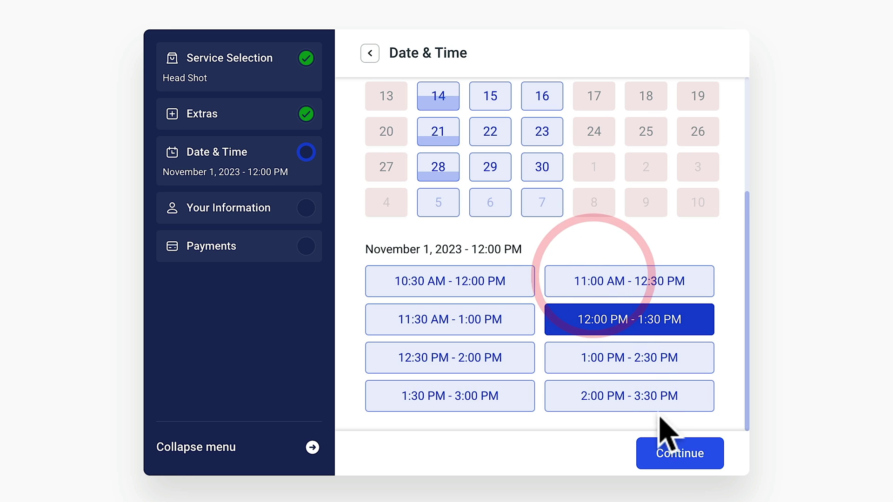
{"action": "left_click", "coordinate": [665, 453]}
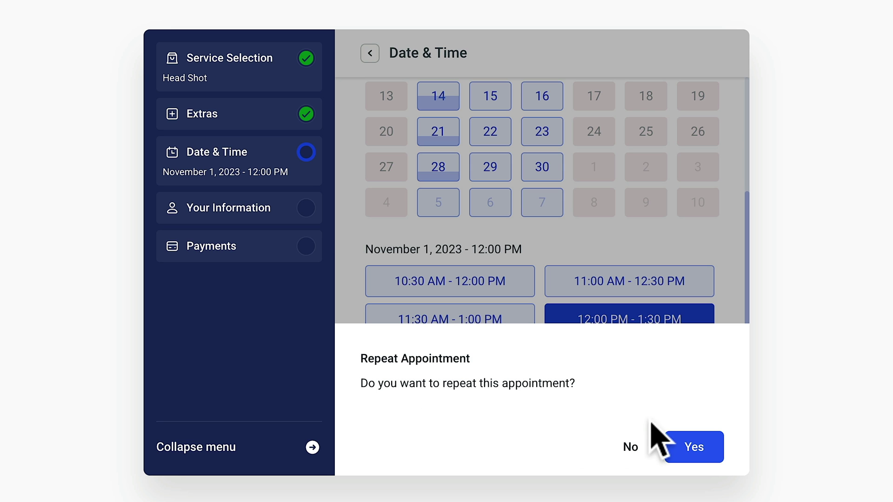
Agree to repeat the appointment and set it to recur every 1 week on Wednesday
{"action": "left_click", "coordinate": [686, 447]}
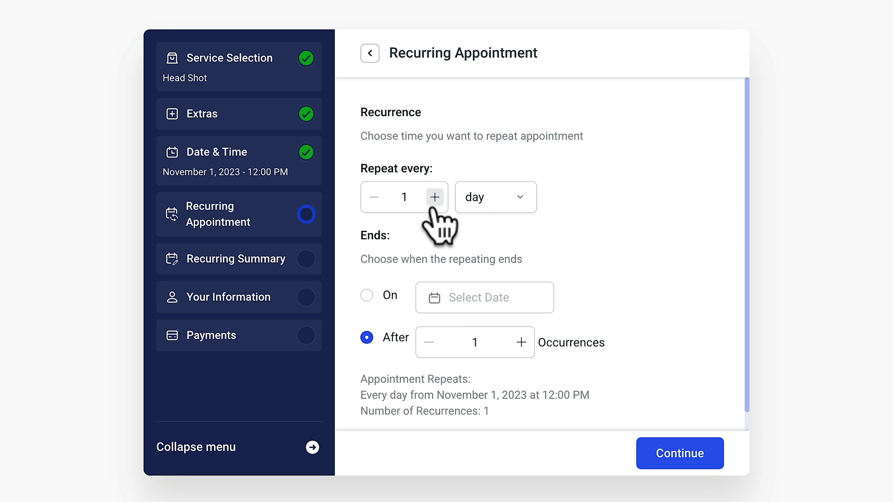
{"action": "left_click", "coordinate": [509, 201]}
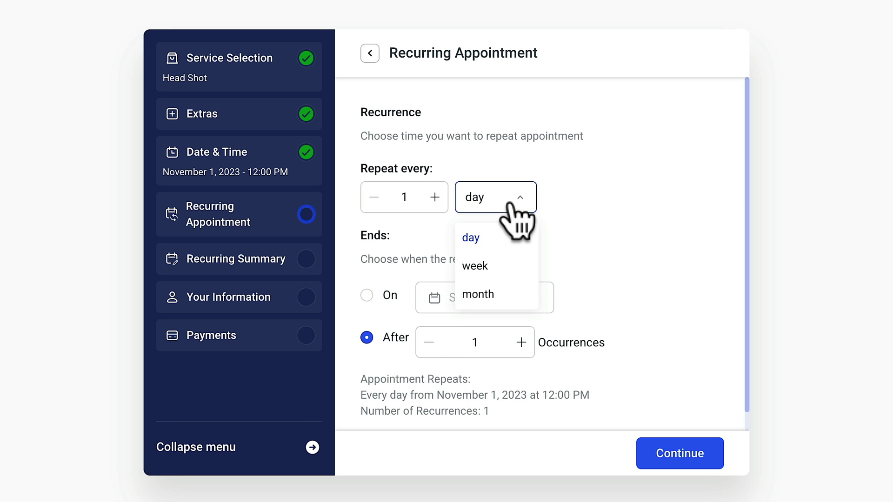
{"action": "left_click", "coordinate": [475, 268]}
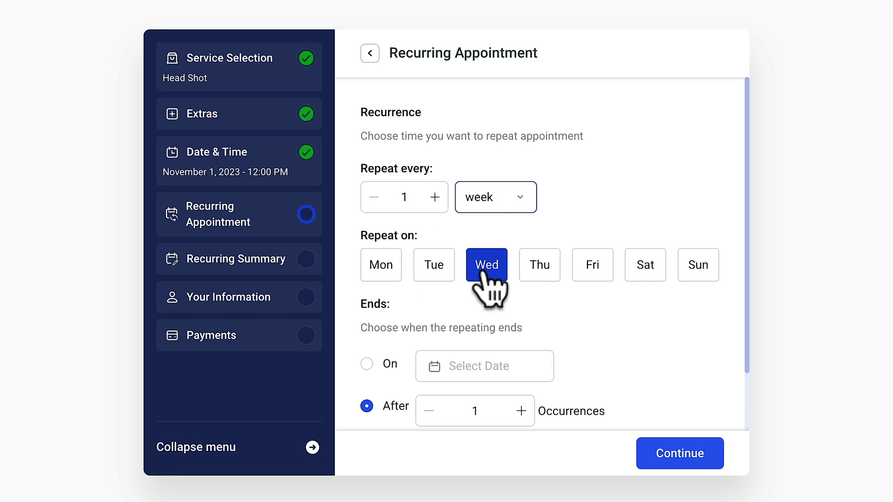
Set the recurring appointment to end on November 29, 2023
{"action": "scroll", "coordinate": [549, 309], "scroll_direction": "down", "scroll_amount": 3}
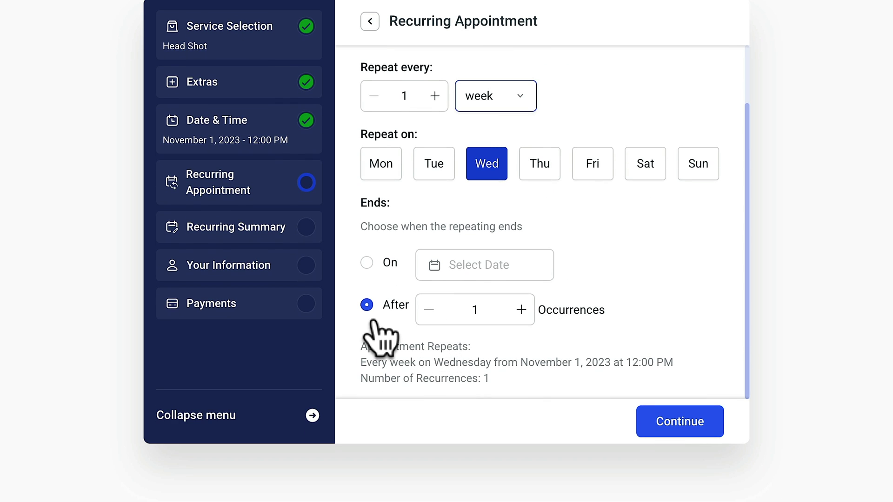
{"action": "left_click", "coordinate": [367, 263]}
{"action": "left_click", "coordinate": [463, 262]}
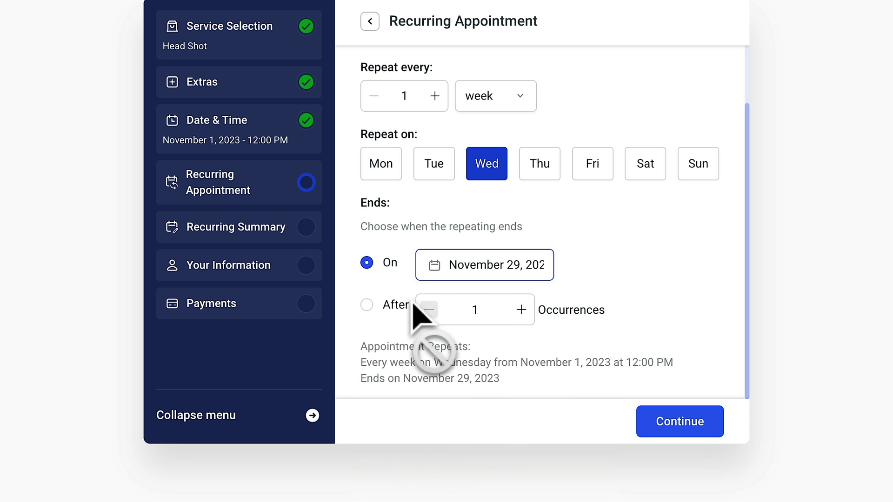
Set the recurring appointment to end after 3 occurrences and continue to the recurring summary
{"action": "left_click", "coordinate": [367, 305]}
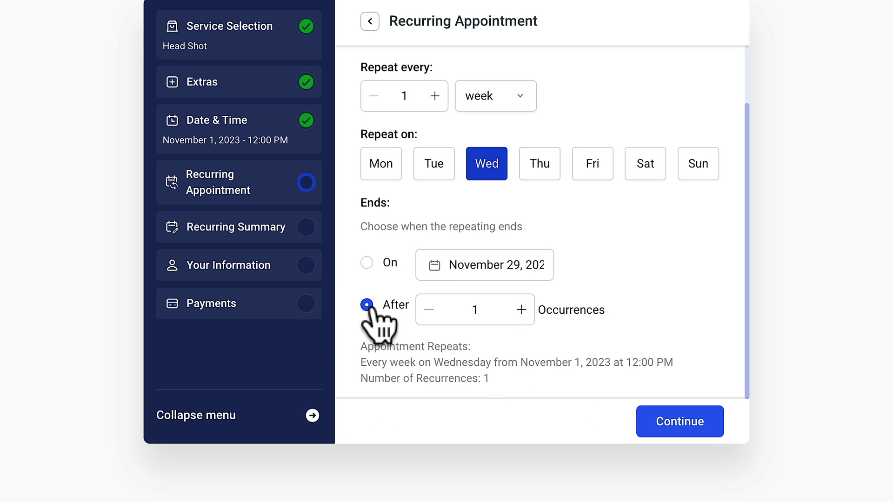
{"action": "left_click", "coordinate": [520, 310]}
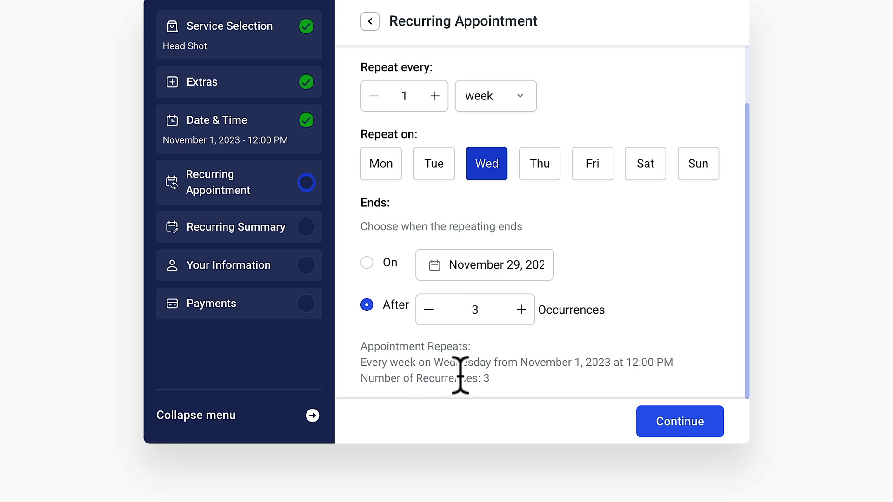
{"action": "left_click", "coordinate": [678, 423]}
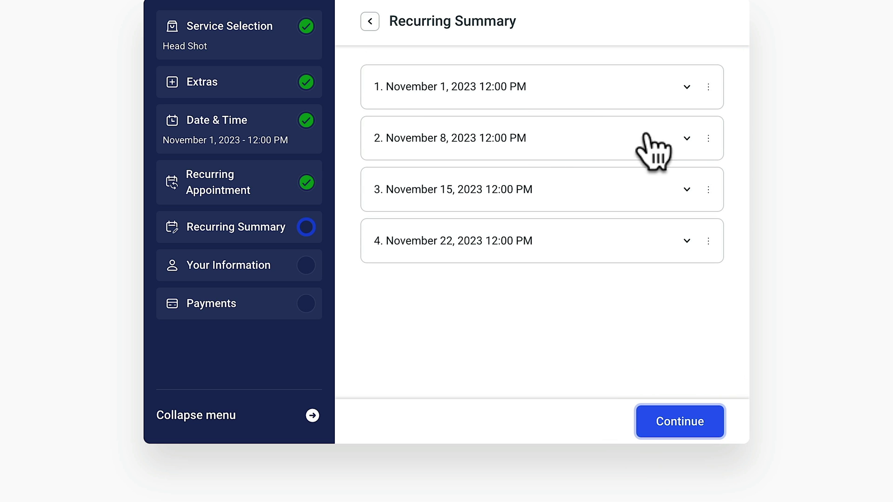
Examine the date and time options of the second recurring appointment, on November 8, 2023
{"action": "left_click", "coordinate": [686, 139]}
{"action": "scroll", "coordinate": [673, 166], "scroll_direction": "down", "scroll_amount": 5}
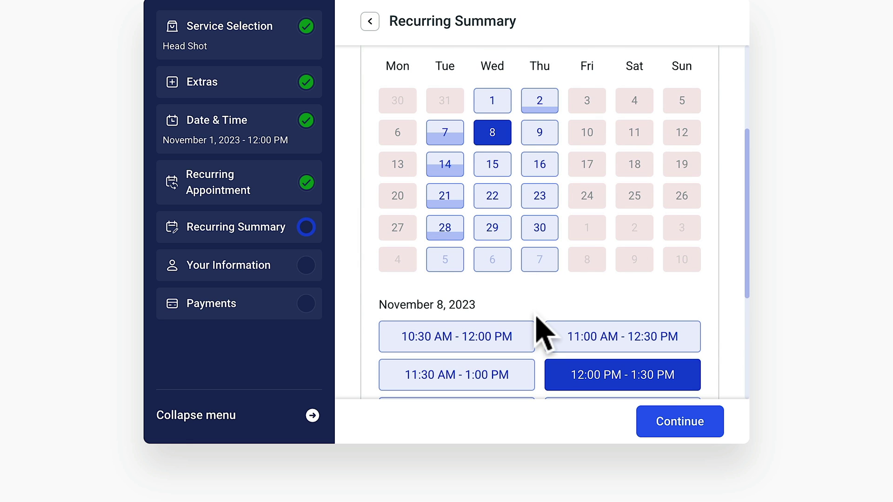
{"action": "scroll", "coordinate": [654, 269], "scroll_direction": "down", "scroll_amount": 4}
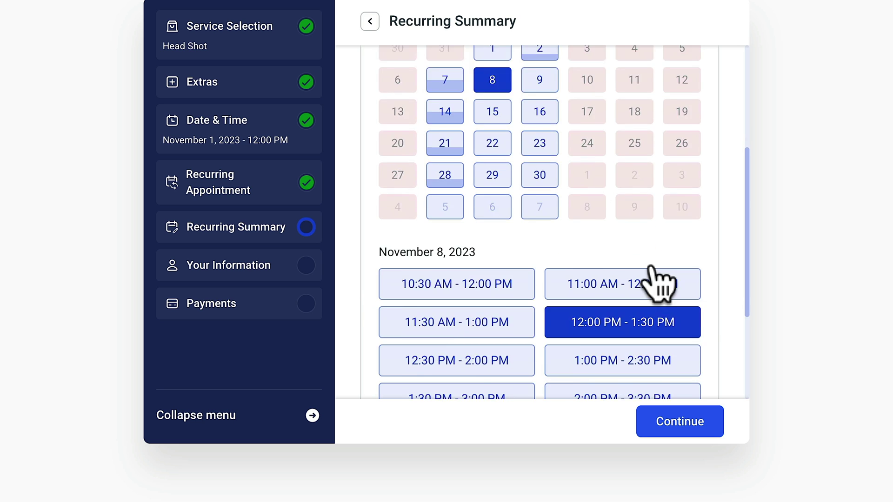
Accept the recurring summary and the prefilled customer details, review the payment summary, and submit the booking
{"action": "left_click", "coordinate": [680, 425]}
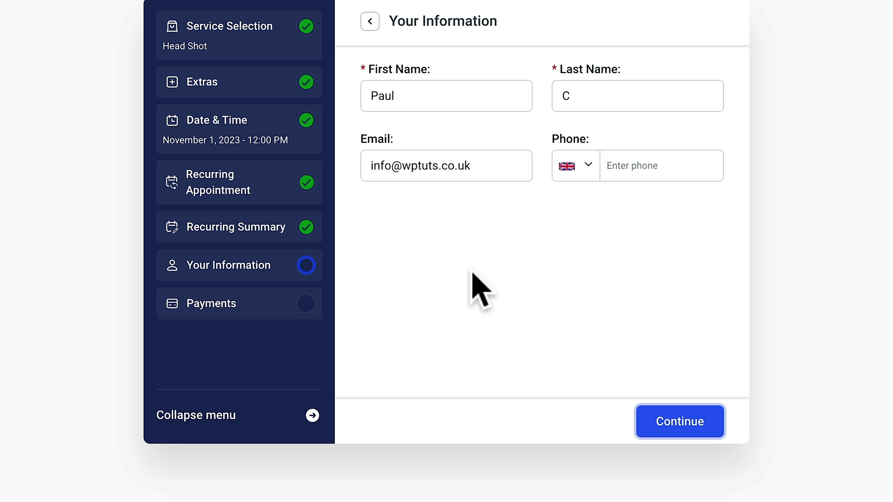
{"action": "left_click", "coordinate": [670, 415]}
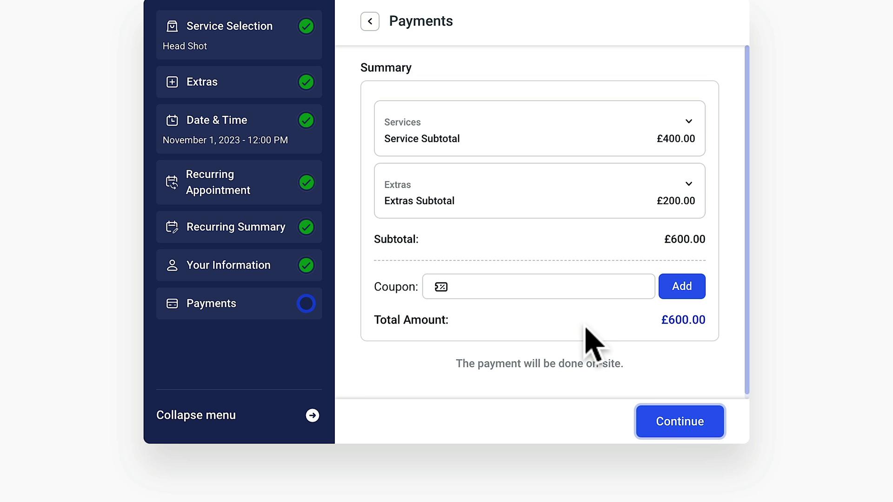
{"action": "left_click", "coordinate": [666, 421]}
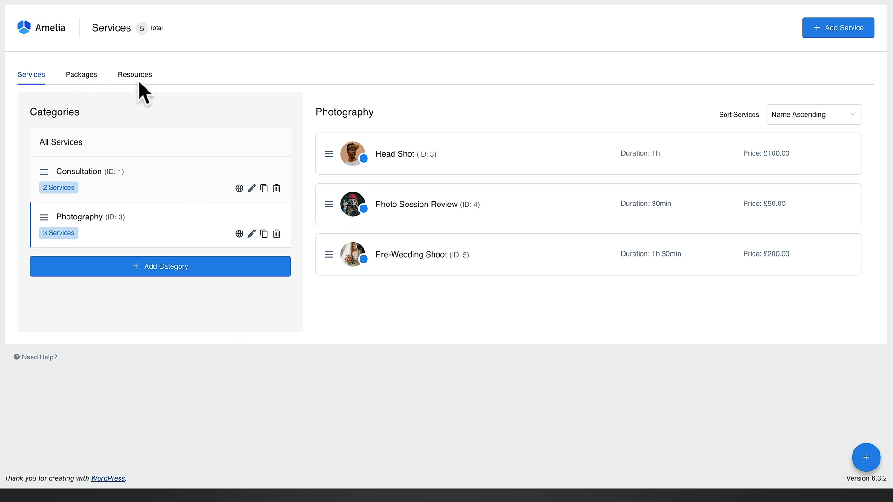
Switch to the Amelia packages and start a new package named "Photography Session (Wedding)"
{"action": "left_click", "coordinate": [82, 78]}
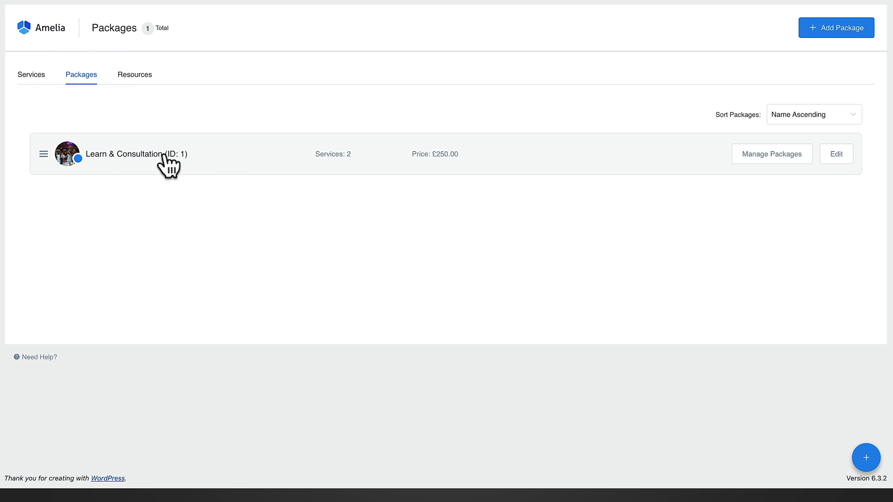
{"action": "left_click", "coordinate": [833, 31]}
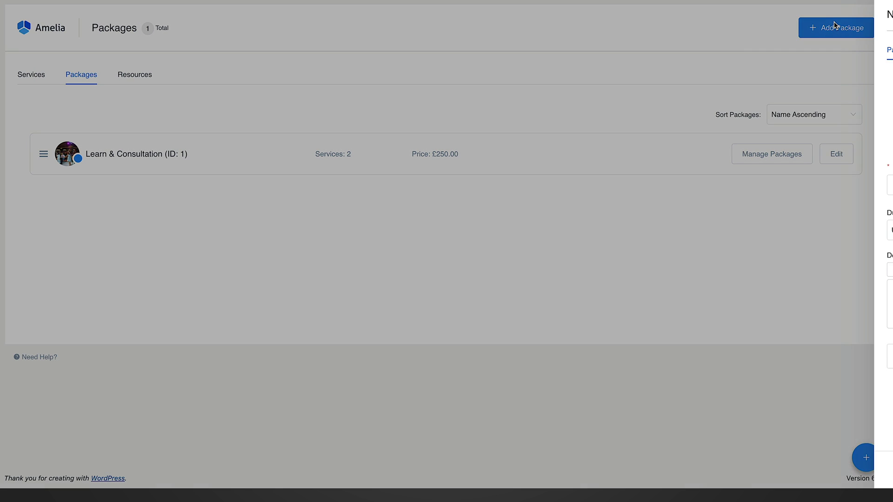
{"action": "left_click", "coordinate": [682, 185]}
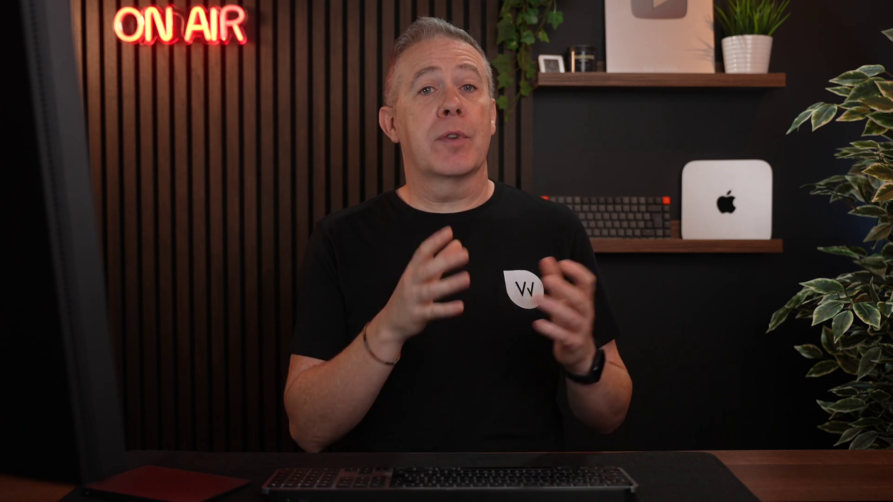
Set the package duration to Unlimited and enter the description "A package deal of a wedding photography session and a shot review session."
{"action": "left_click", "coordinate": [690, 245]}
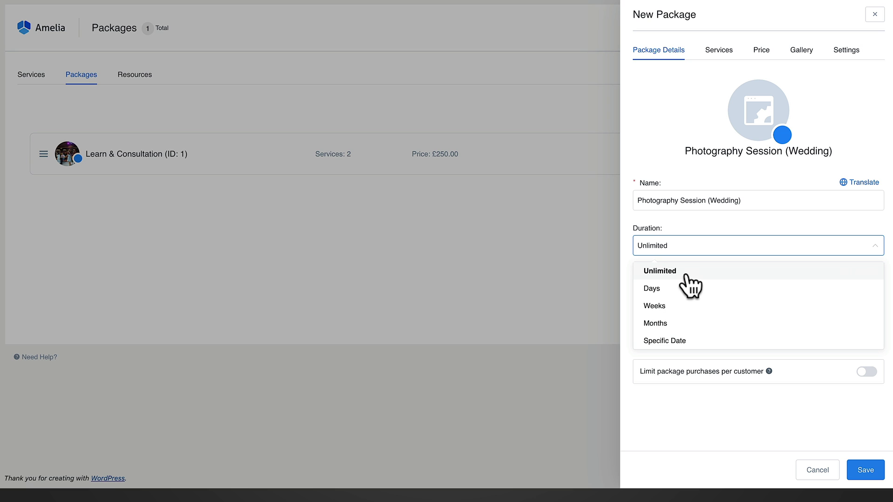
{"action": "left_click", "coordinate": [687, 275]}
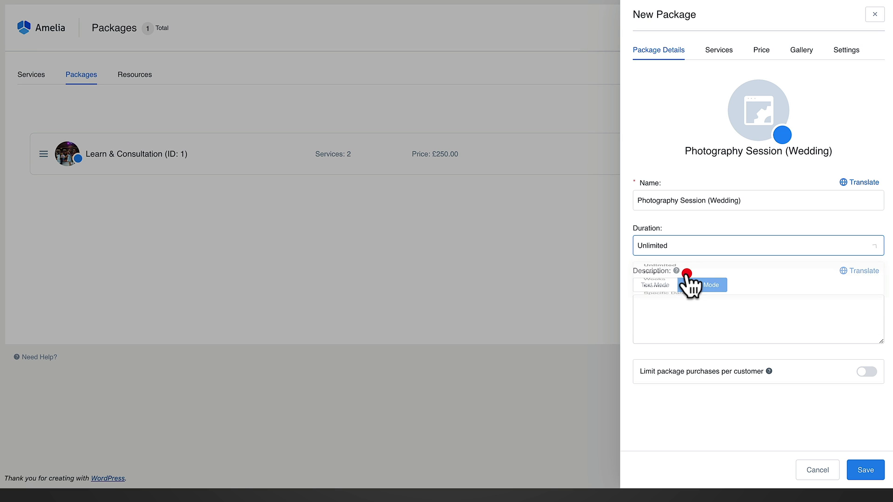
{"action": "left_click", "coordinate": [695, 307]}
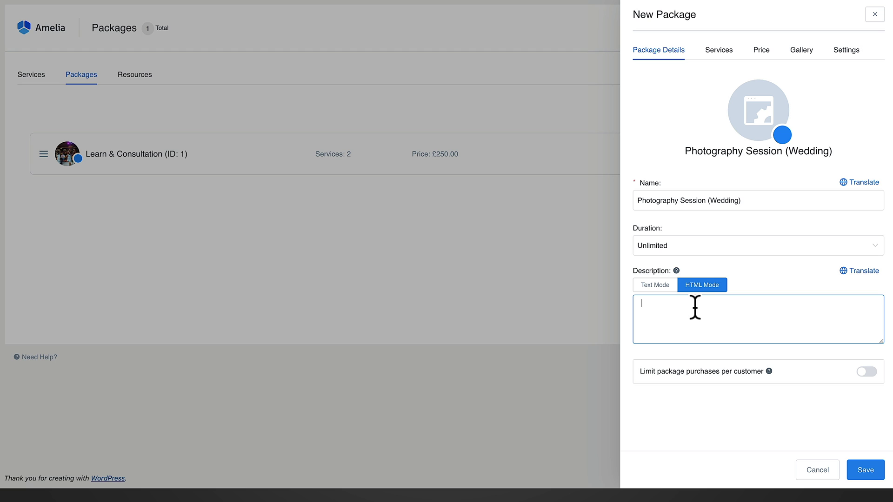
{"action": "type", "text": "A package deal of a wedding photography session and a shot review session."}
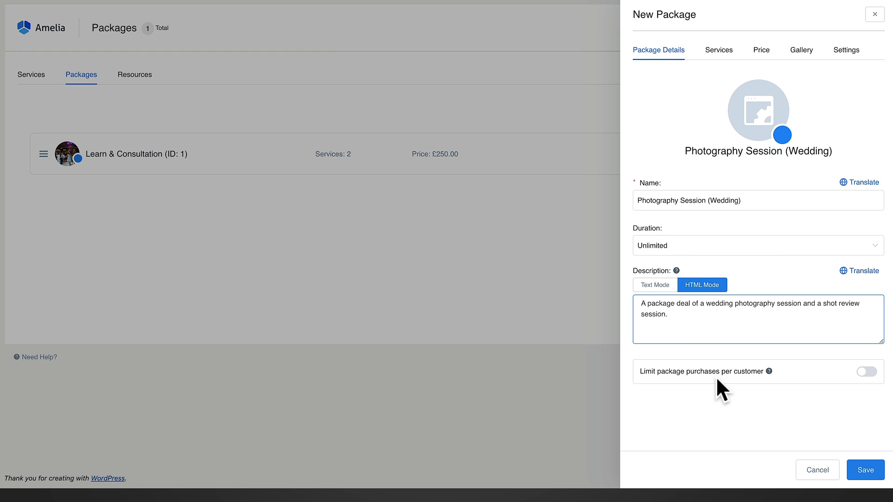
Enable the limit on package purchases per customer, look over its options, and disable it again
{"action": "left_click", "coordinate": [870, 372]}
{"action": "scroll", "coordinate": [782, 395], "scroll_direction": "down", "scroll_amount": 2}
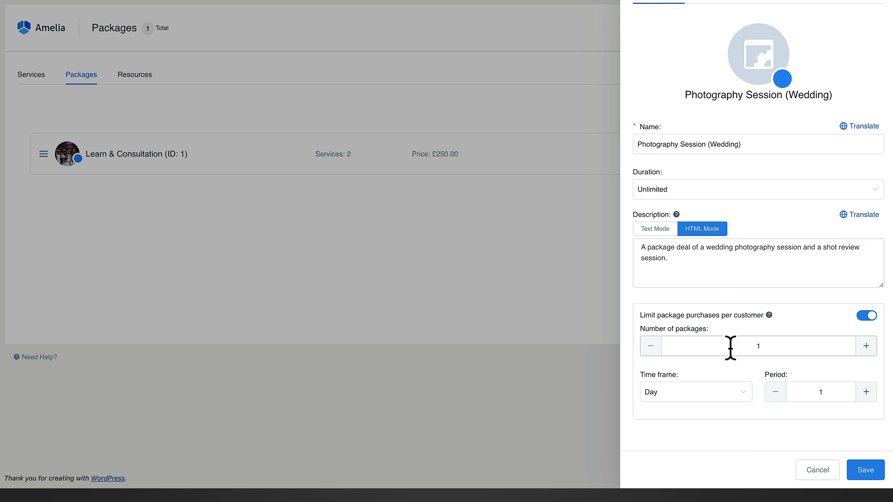
{"action": "left_click", "coordinate": [864, 320]}
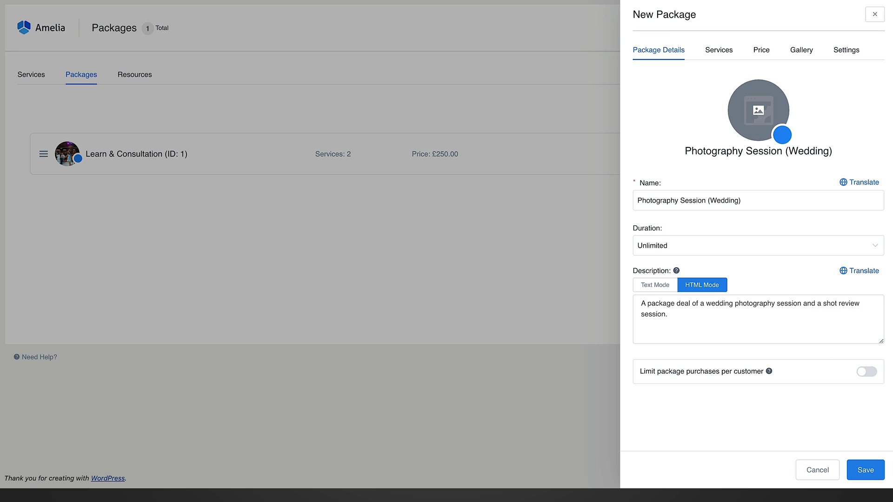
Set the wedding bouquet photo gallery-2-7.webp from the media library as the package's picture
{"action": "left_click", "coordinate": [758, 110]}
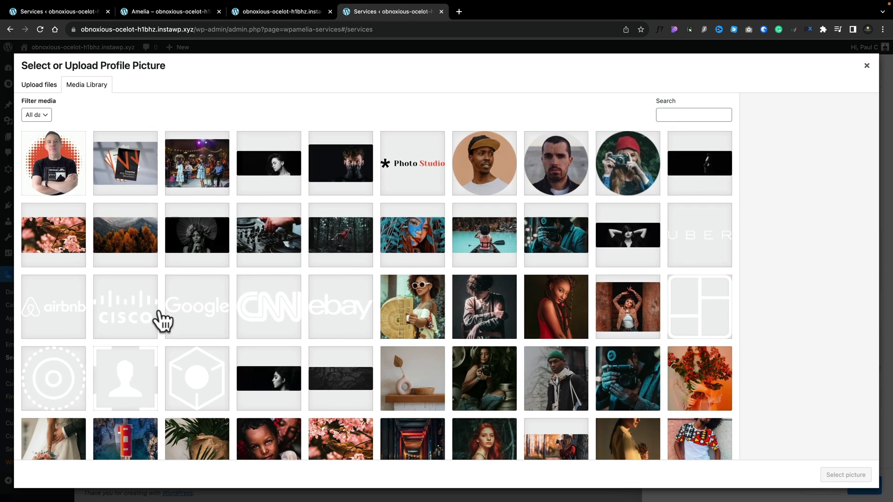
{"action": "scroll", "coordinate": [160, 320], "scroll_direction": "down", "scroll_amount": 3}
{"action": "left_click", "coordinate": [62, 361]}
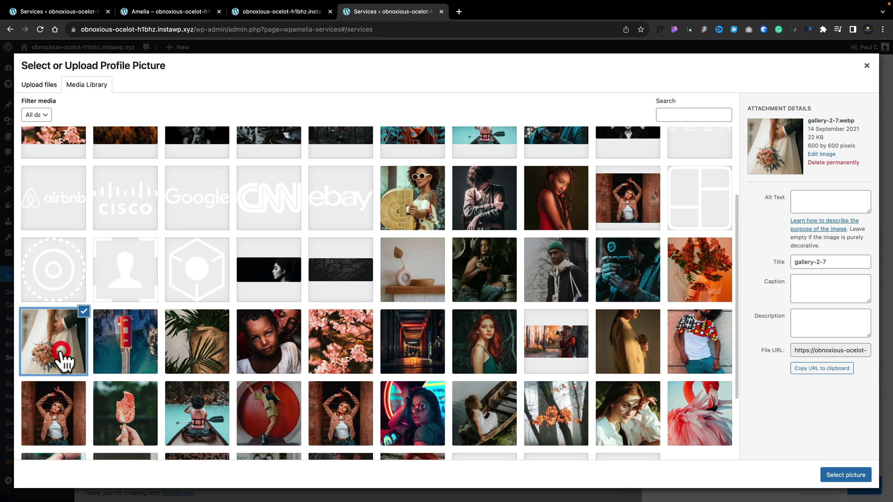
{"action": "left_click", "coordinate": [844, 474]}
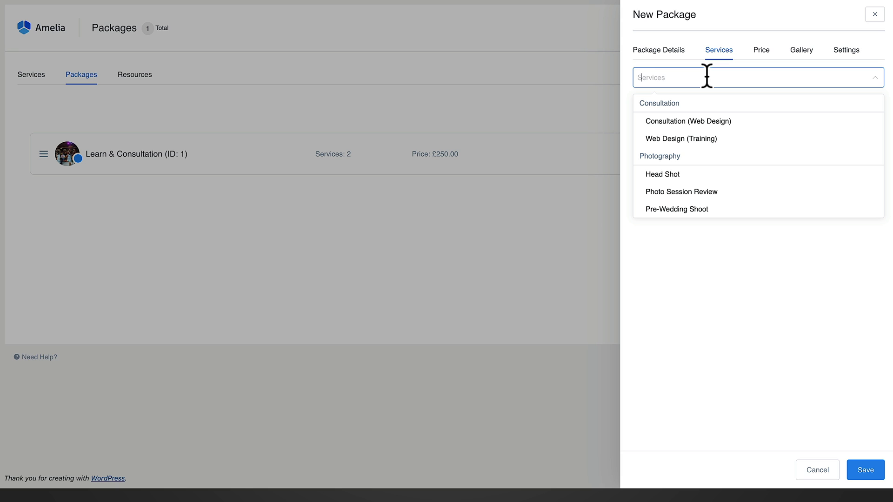
Add the Pre-Wedding Shoot and Photo Session Review services to the package
{"action": "left_click", "coordinate": [700, 209]}
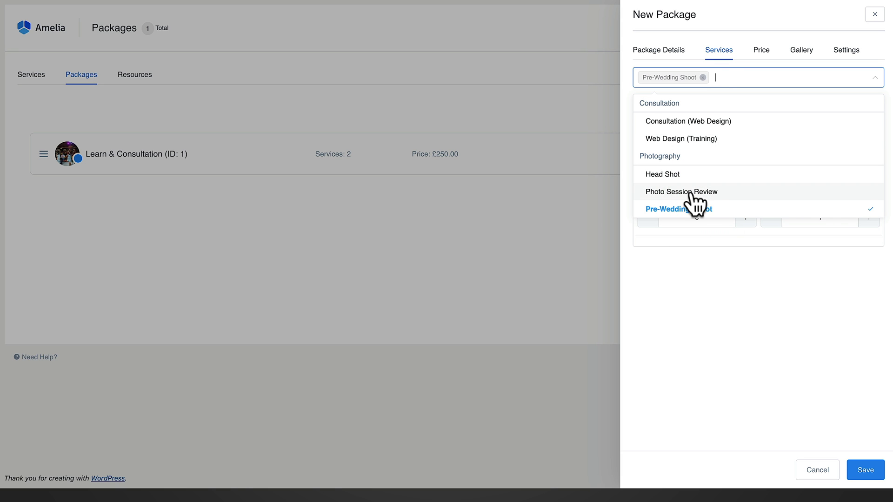
{"action": "left_click", "coordinate": [692, 192]}
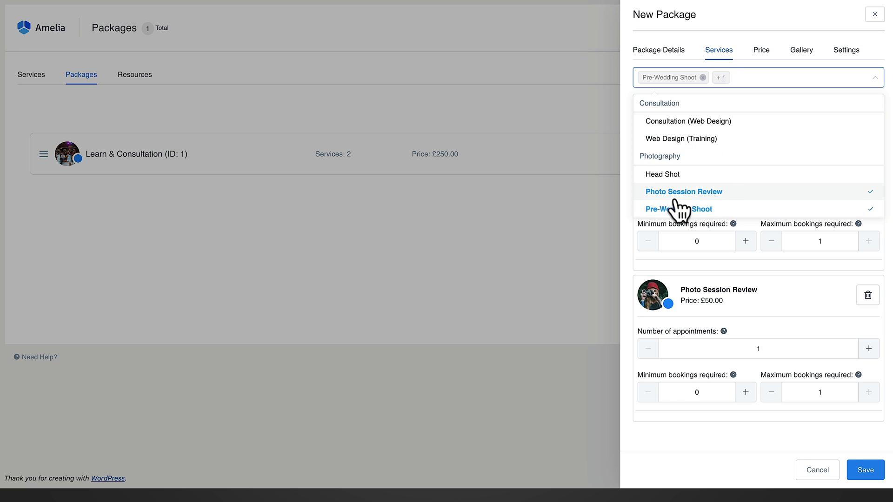
{"action": "left_click", "coordinate": [626, 242]}
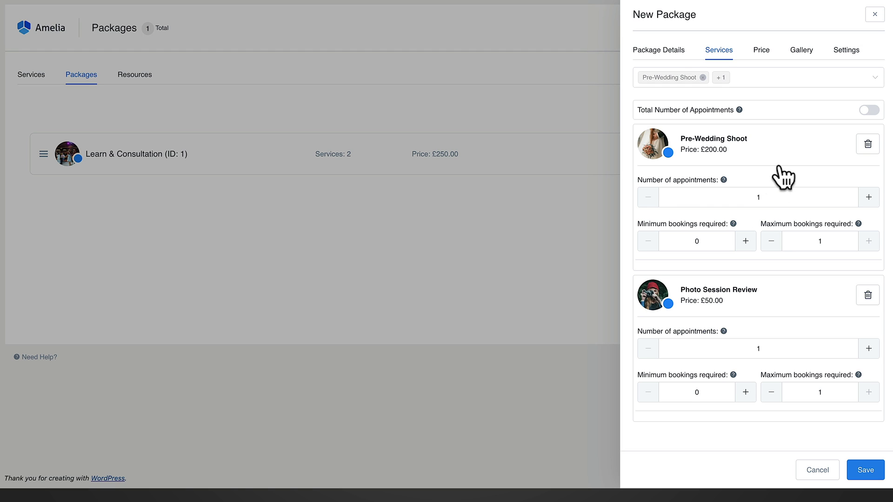
Try the shared total number of appointments, disable it again, and set Photo Session Review to 2 appointments
{"action": "left_click", "coordinate": [869, 110]}
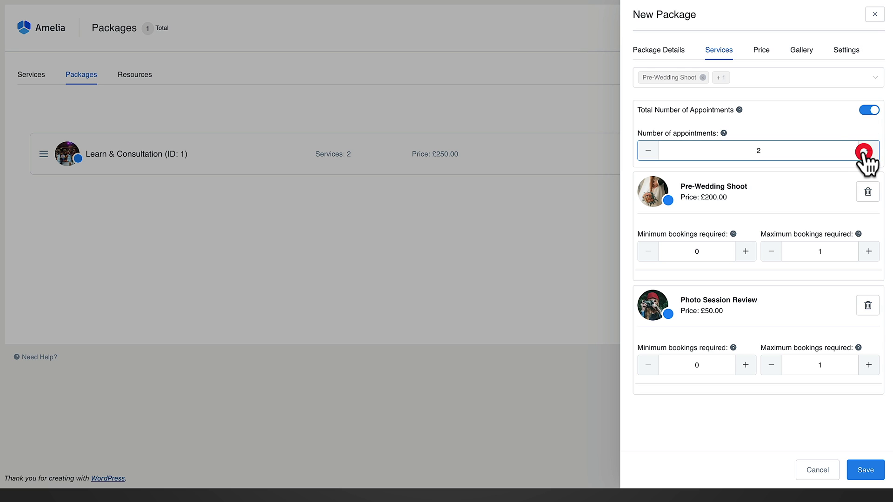
{"action": "left_click", "coordinate": [870, 111]}
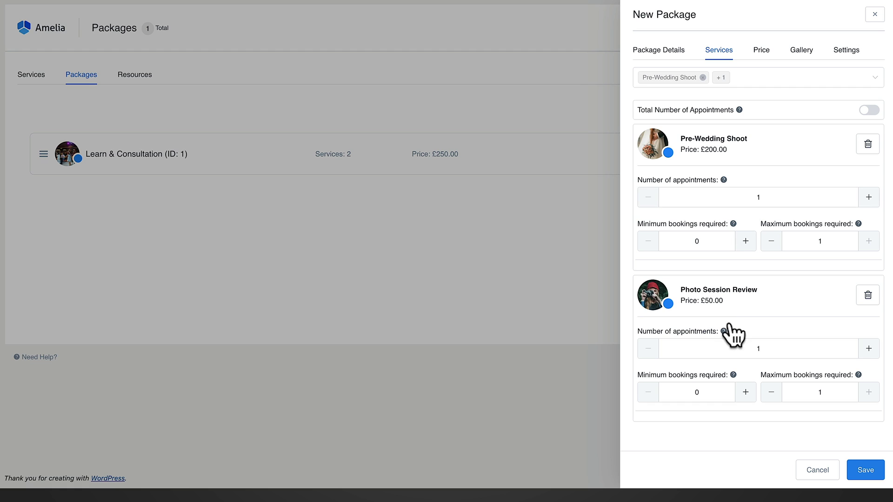
{"action": "left_click", "coordinate": [868, 350]}
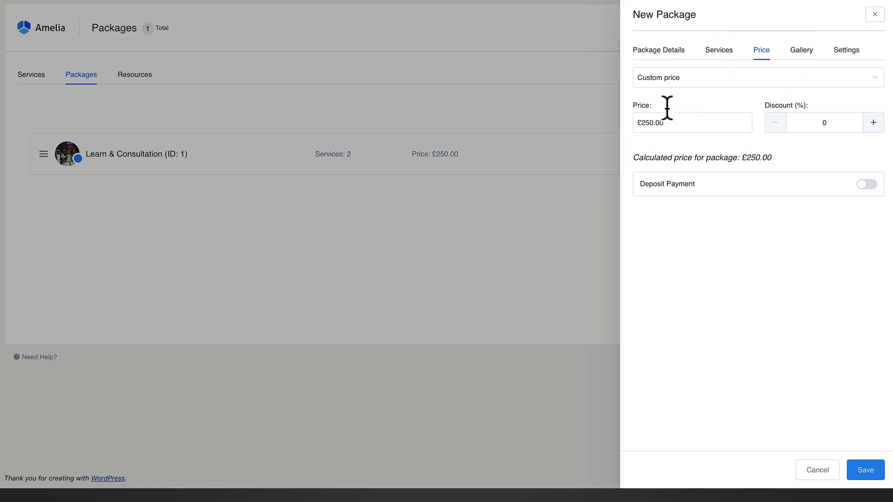
Change the package's pricing method to Calculated price
{"action": "left_click", "coordinate": [698, 80]}
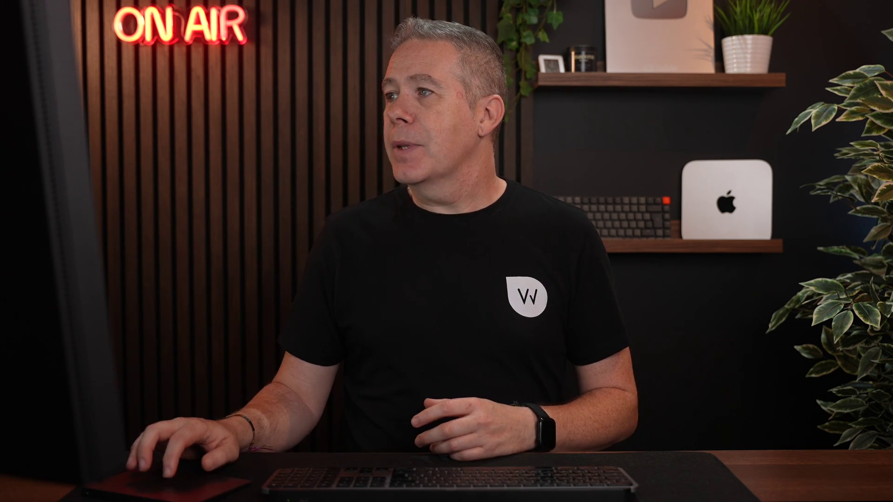
{"action": "left_click", "coordinate": [688, 78]}
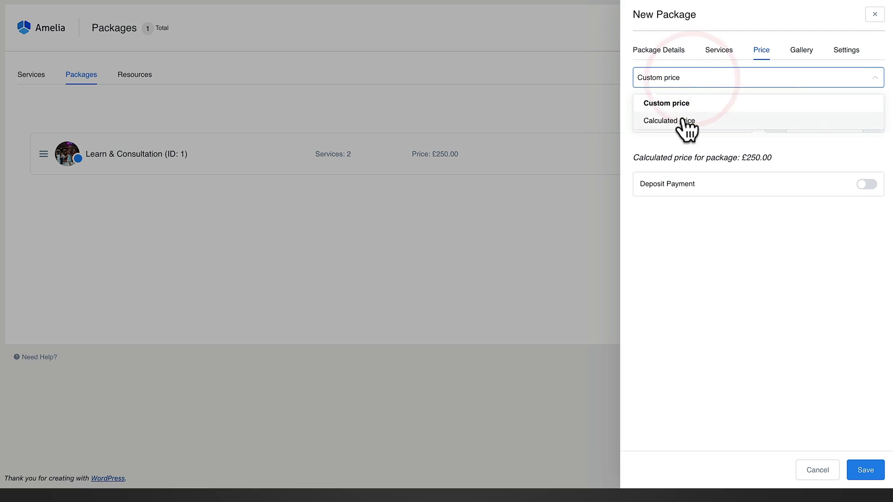
{"action": "left_click", "coordinate": [679, 119]}
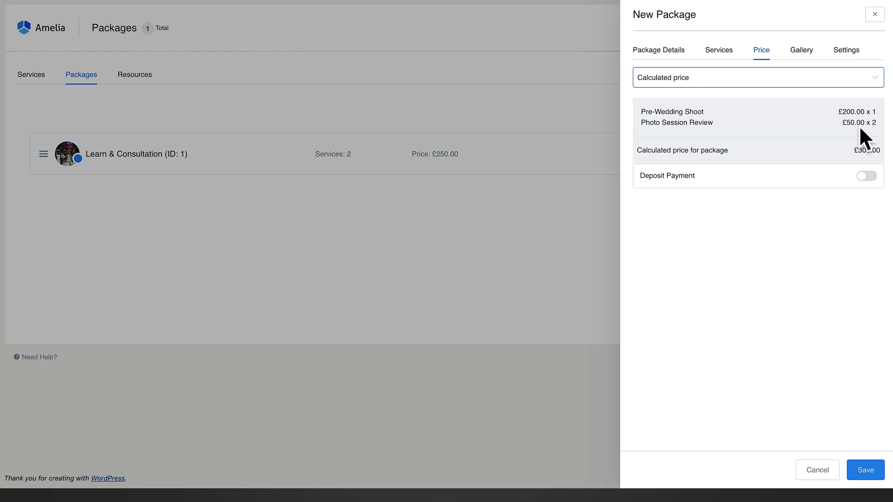
Enable a 50 percent deposit payment for the package and allow customers to pay the total appointment amount
{"action": "left_click", "coordinate": [865, 186]}
{"action": "left_click", "coordinate": [868, 176]}
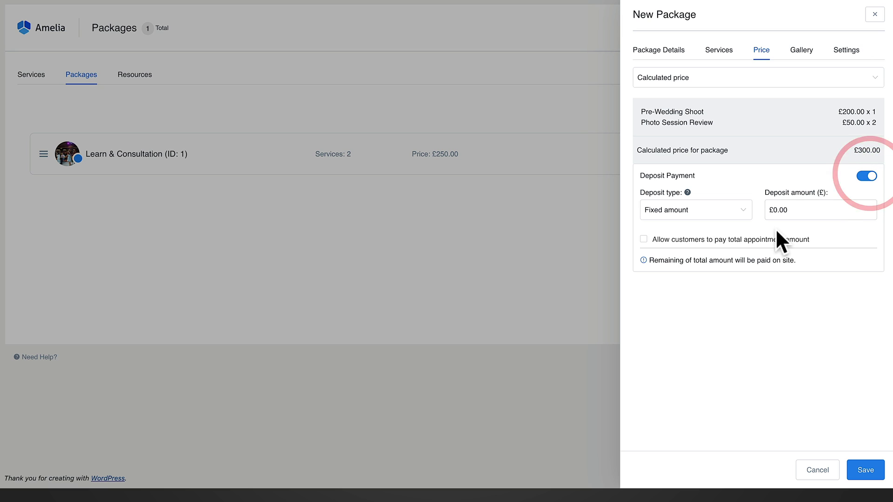
{"action": "left_click", "coordinate": [679, 214]}
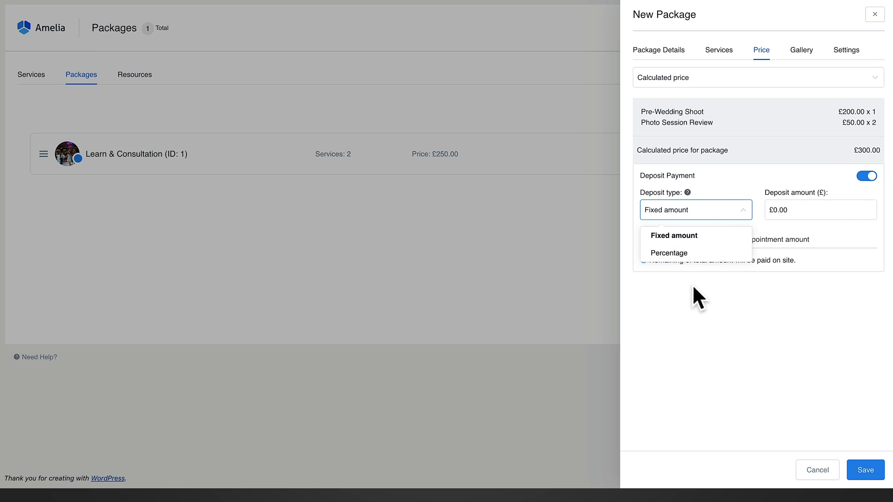
{"action": "left_click", "coordinate": [682, 252]}
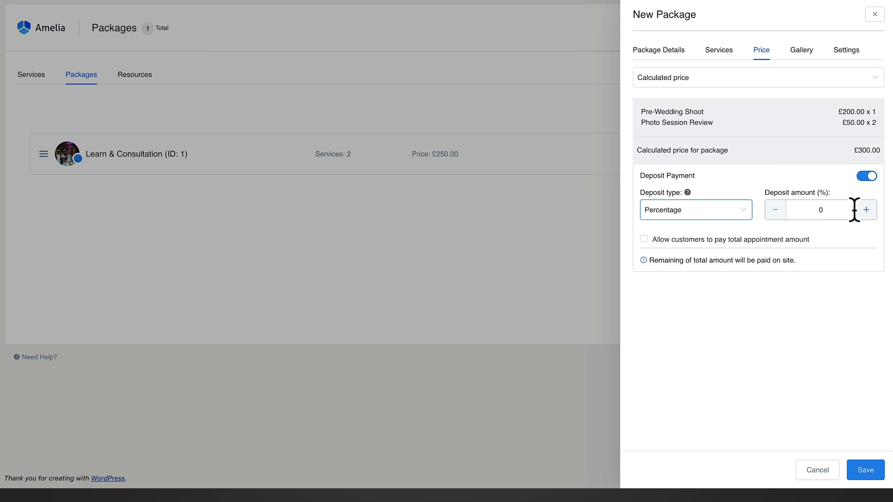
{"action": "left_click", "coordinate": [817, 212]}
{"action": "type", "text": "5"}
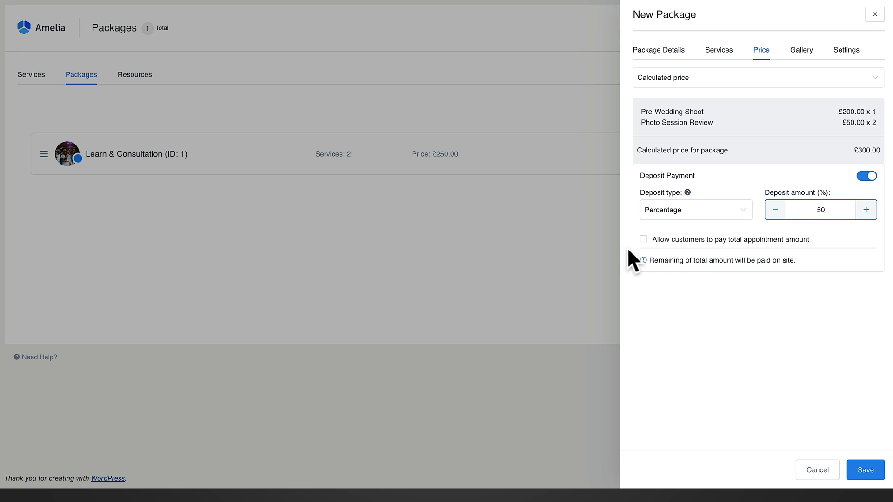
{"action": "left_click", "coordinate": [643, 240]}
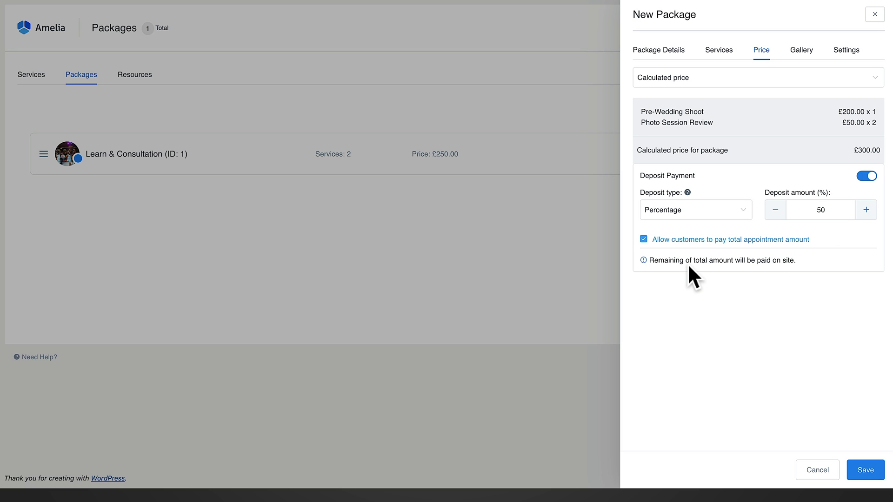
Look over the package's gallery, general and payment settings, leaving payment via Payment Link disabled, and save the package
{"action": "left_click", "coordinate": [800, 49]}
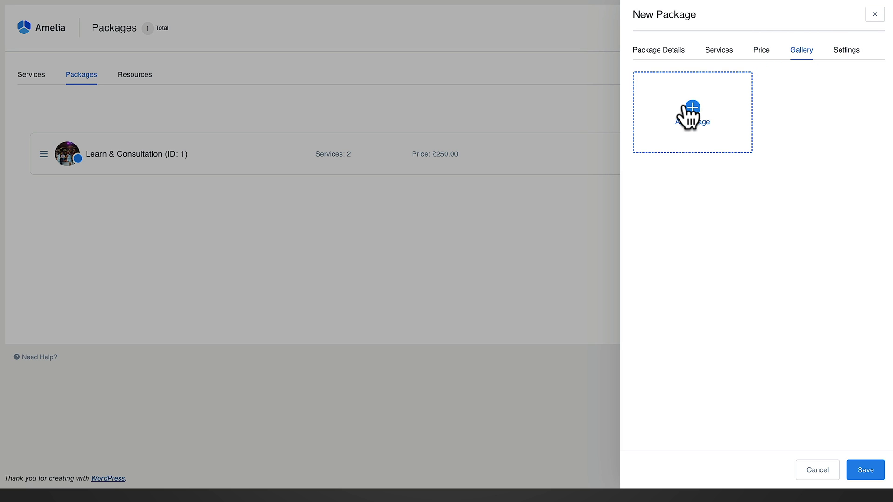
{"action": "left_click", "coordinate": [847, 51]}
{"action": "left_click", "coordinate": [732, 80]}
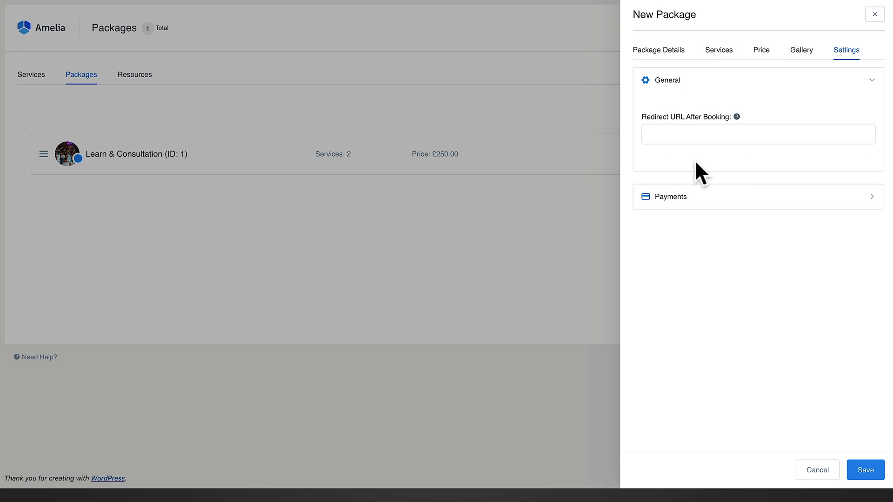
{"action": "left_click", "coordinate": [677, 206]}
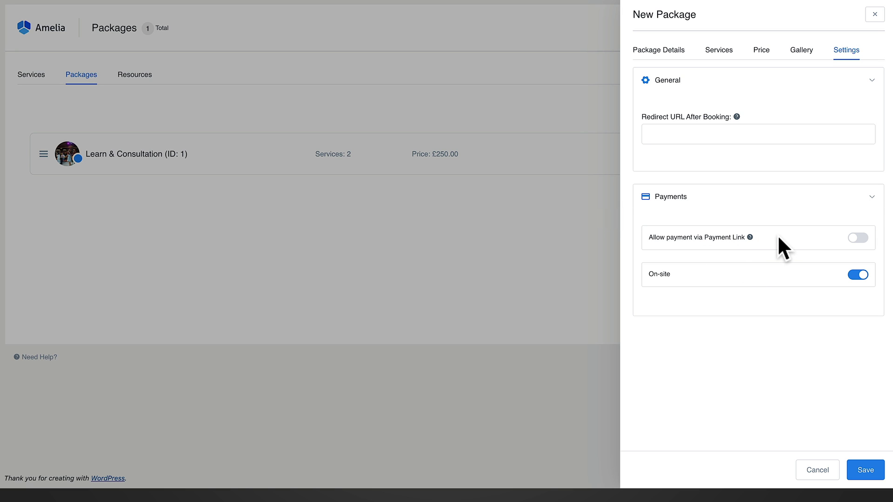
{"action": "left_click", "coordinate": [858, 239]}
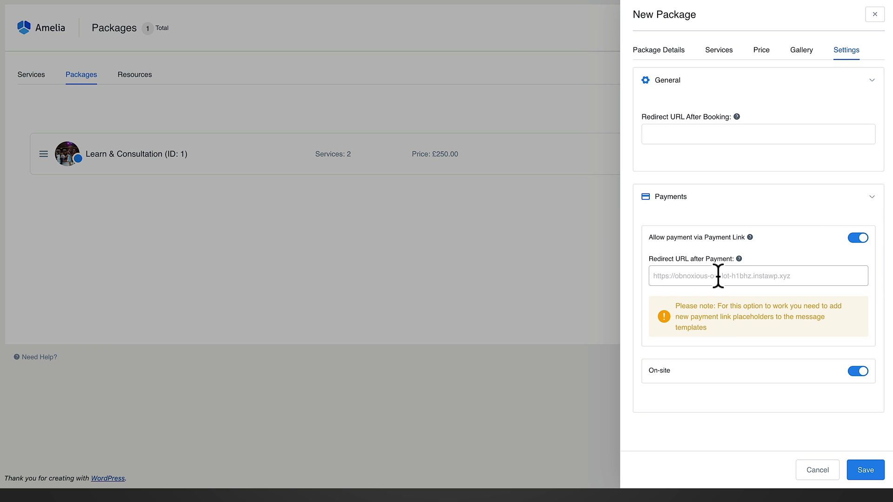
{"action": "left_click", "coordinate": [855, 239]}
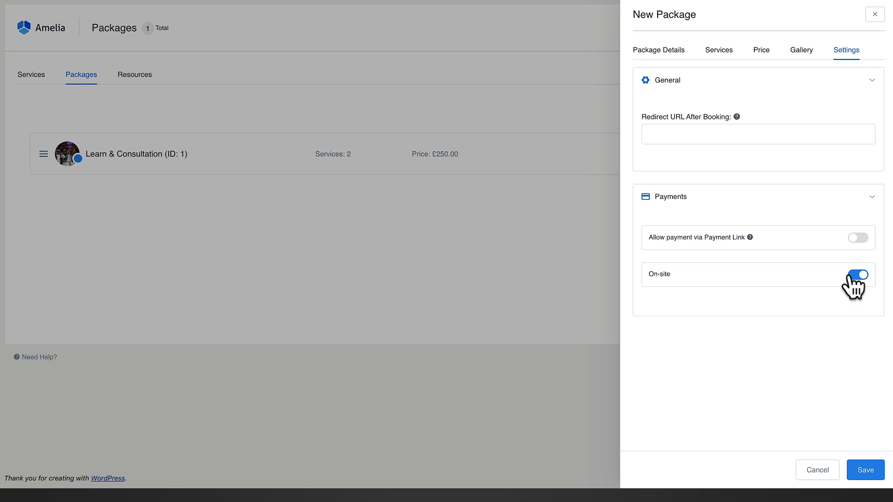
{"action": "left_click", "coordinate": [870, 469]}
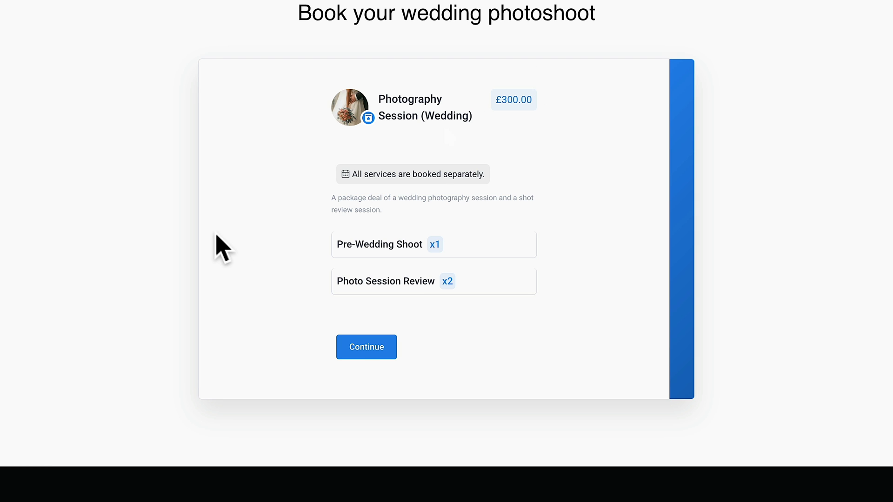
Start booking the Photography Session (Wedding) package and schedule the Pre-Wedding Shoot for October 26, 2023 at 2:00 pm
{"action": "left_click", "coordinate": [376, 346]}
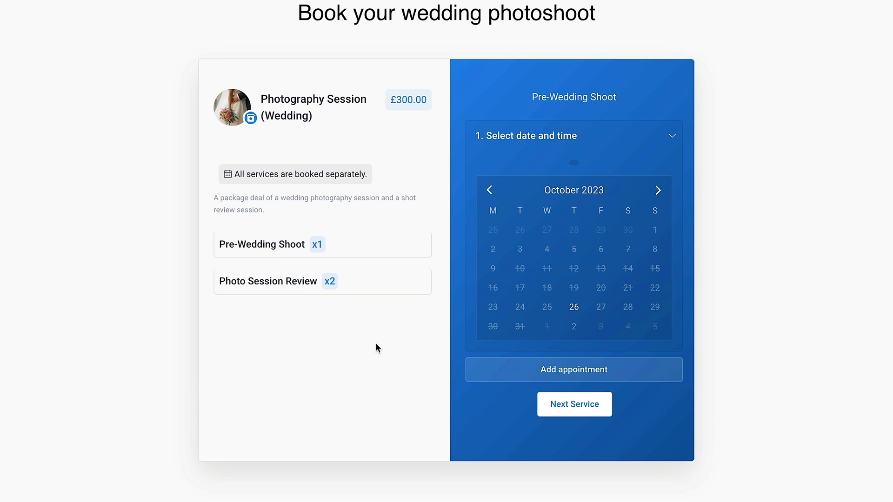
{"action": "left_click", "coordinate": [568, 310]}
{"action": "left_click", "coordinate": [575, 335]}
{"action": "left_click", "coordinate": [574, 407]}
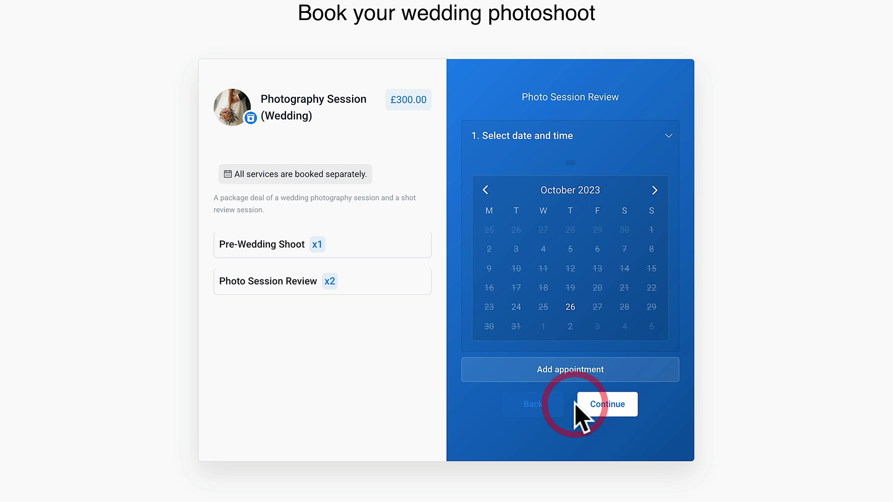
Schedule the first Photo Session Review for November 2, 2023 at 12:30 pm and proceed to the booking overview
{"action": "left_click", "coordinate": [654, 191]}
{"action": "left_click", "coordinate": [571, 230]}
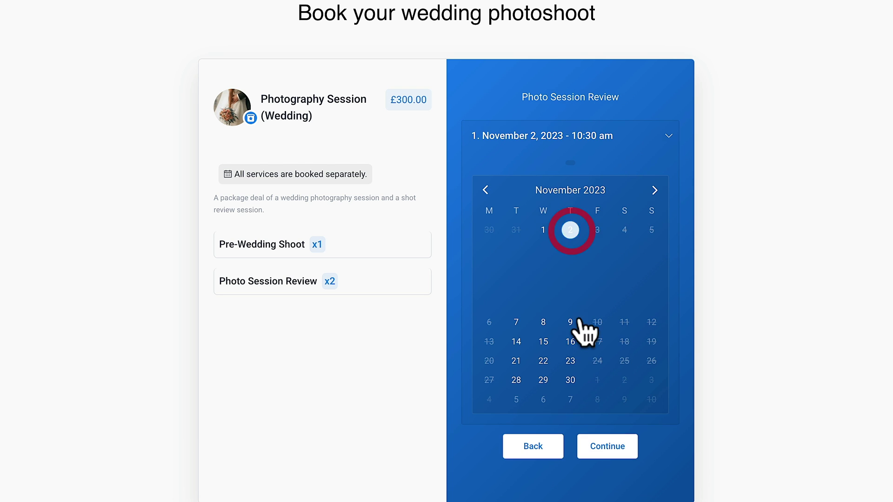
{"action": "left_click", "coordinate": [571, 297]}
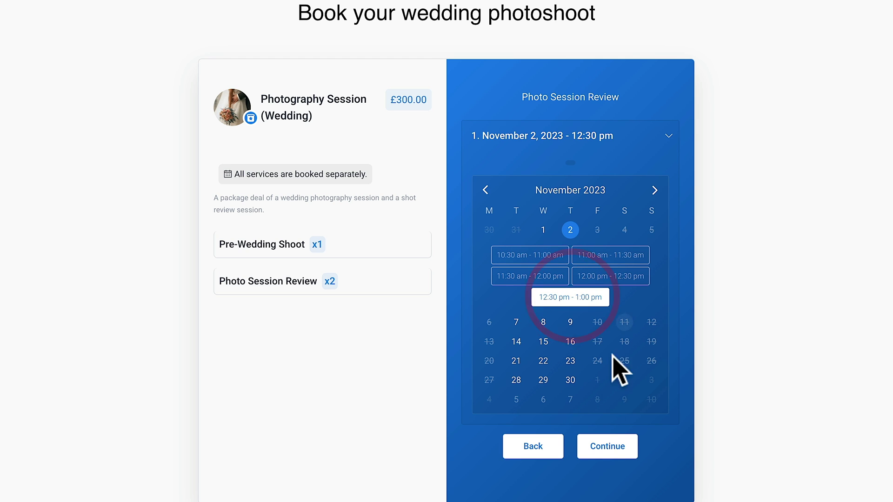
{"action": "left_click", "coordinate": [607, 446]}
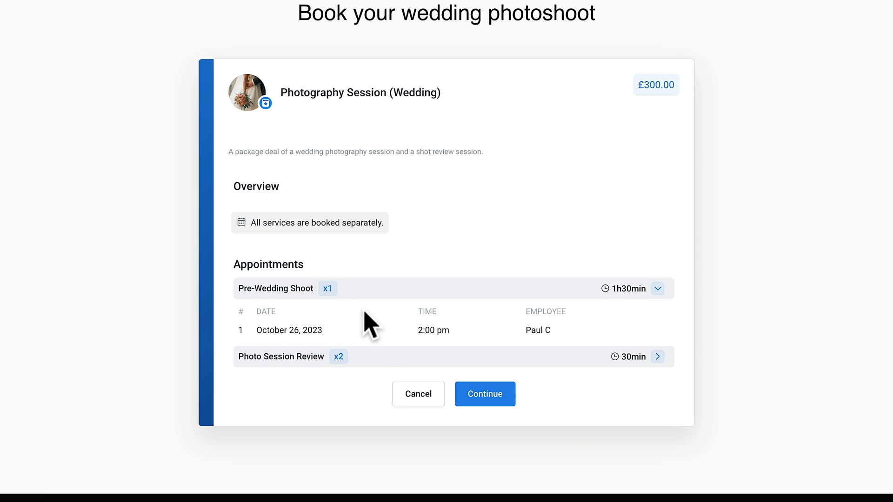
Check the Photo Session Review appointment in the overview, confirm the booking, and look over the calendar options offered on completion
{"action": "left_click", "coordinate": [656, 357]}
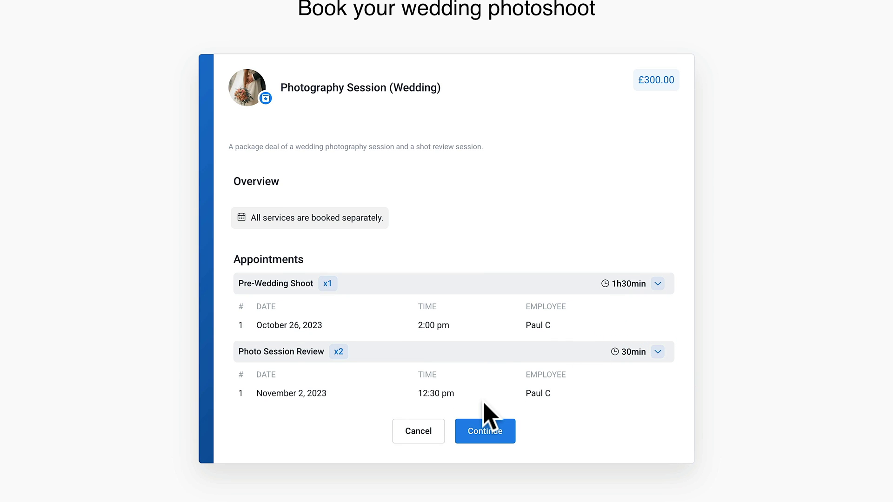
{"action": "left_click", "coordinate": [486, 431]}
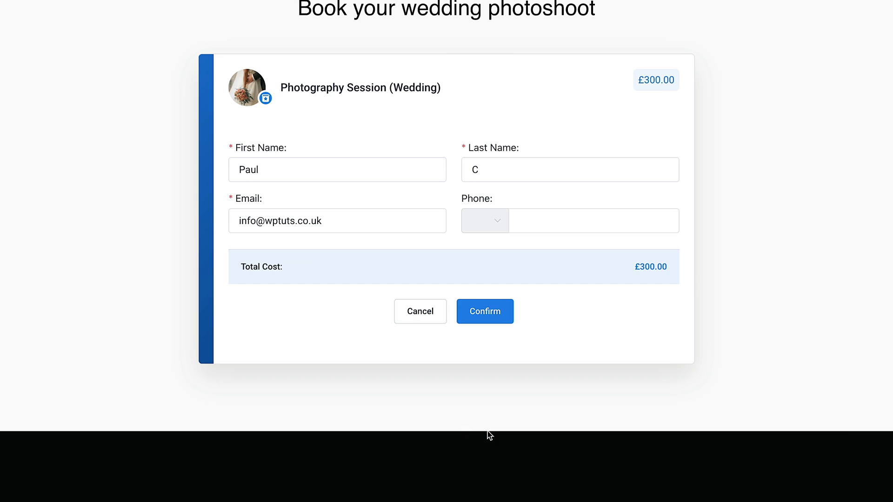
{"action": "left_click", "coordinate": [487, 317]}
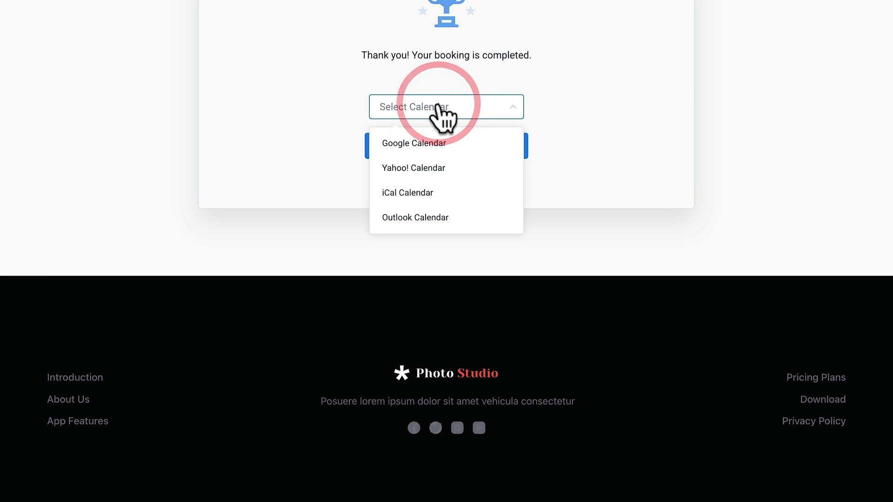
{"action": "left_click", "coordinate": [549, 95]}
{"action": "left_click", "coordinate": [504, 151]}
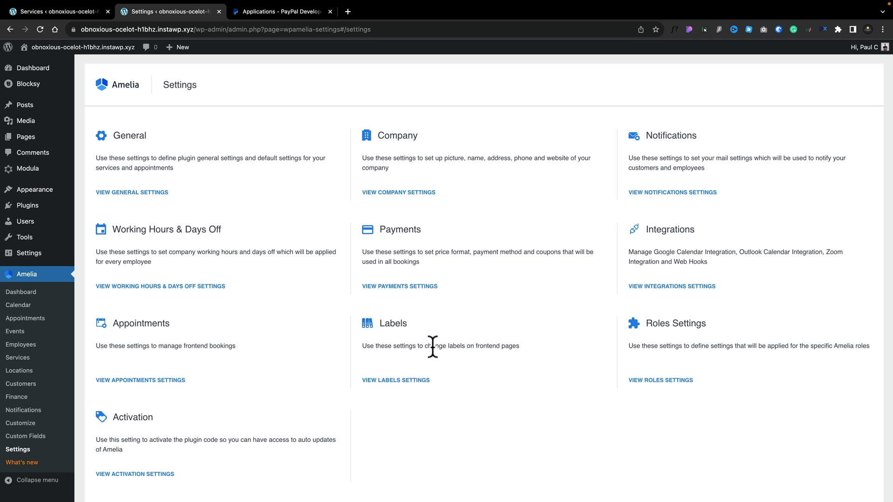
Examine Amelia's Payments settings and the available gateways, enabling Payment Link only to view its redirect option and disabling it again
{"action": "left_click", "coordinate": [415, 289]}
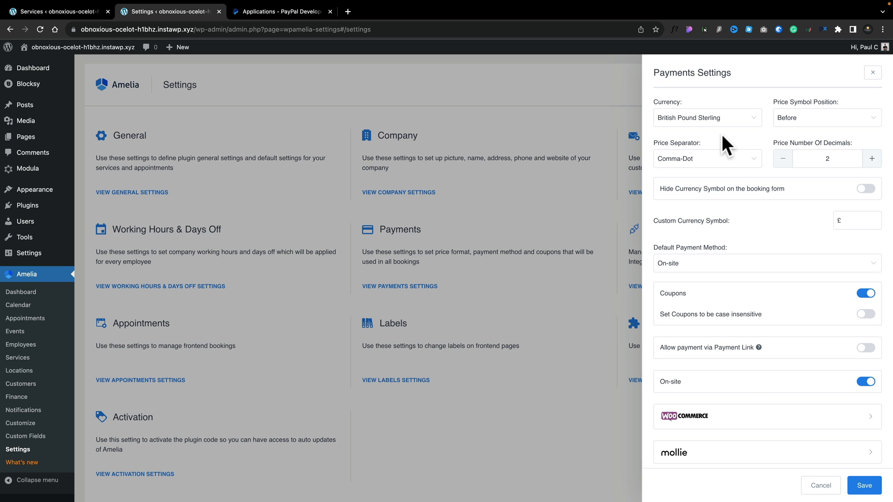
{"action": "scroll", "coordinate": [745, 251], "scroll_direction": "down", "scroll_amount": 5}
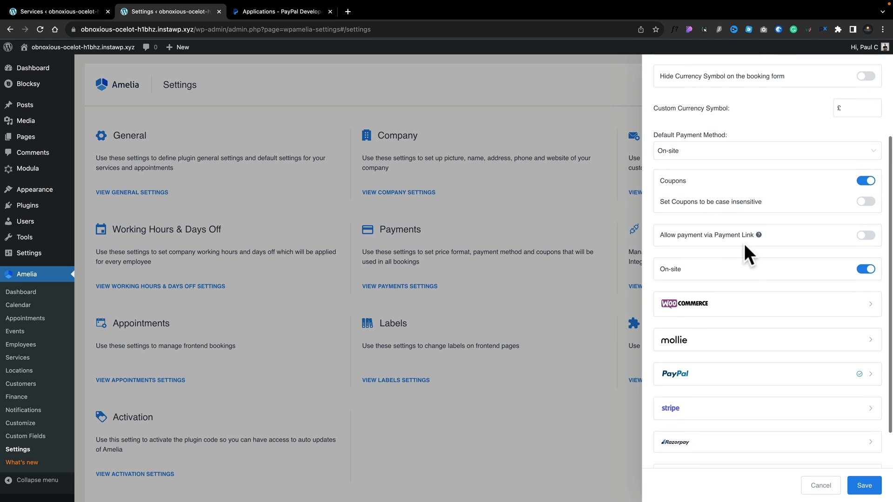
{"action": "scroll", "coordinate": [744, 244], "scroll_direction": "down", "scroll_amount": 1}
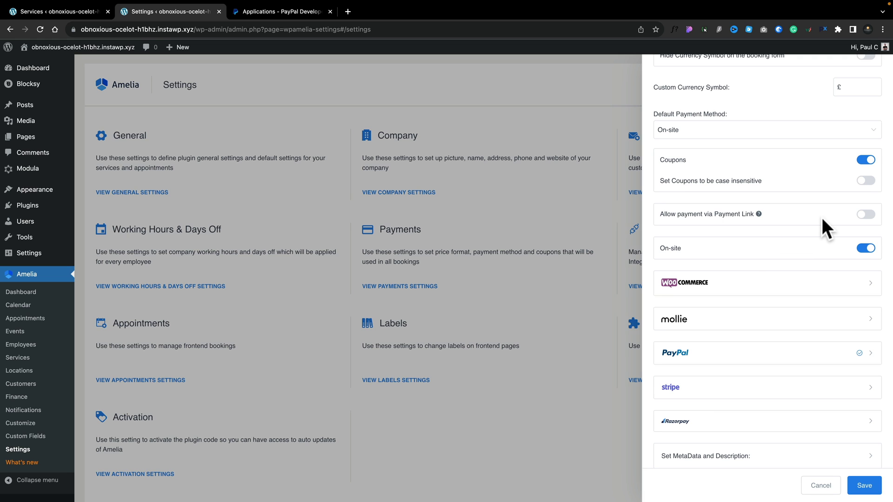
{"action": "left_click", "coordinate": [866, 215]}
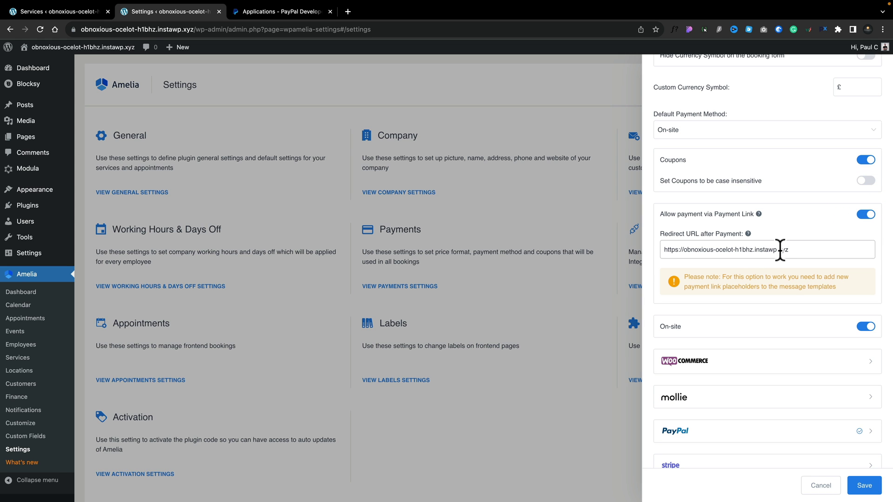
{"action": "left_click", "coordinate": [865, 215]}
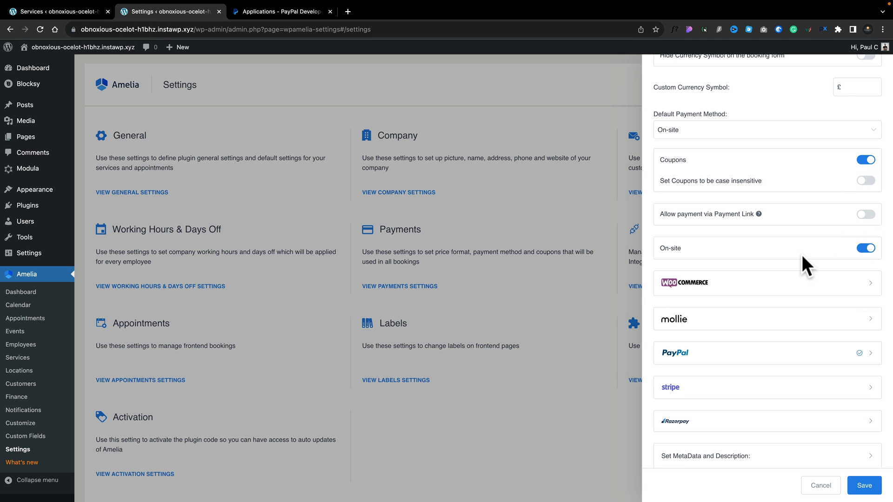
{"action": "scroll", "coordinate": [804, 270], "scroll_direction": "down", "scroll_amount": 1}
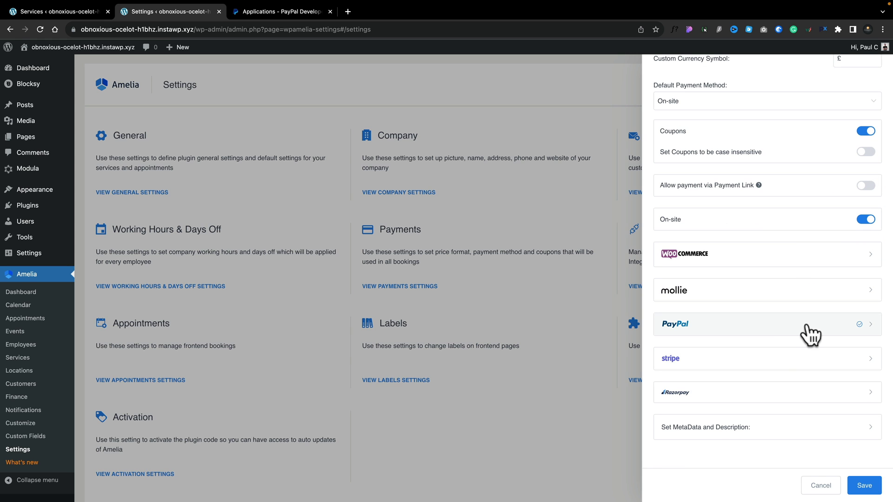
Enable the PayPal service in Amelia's payment settings and switch on its sandbox mode
{"action": "scroll", "coordinate": [838, 348], "scroll_direction": "up", "scroll_amount": 1}
{"action": "left_click", "coordinate": [871, 363]}
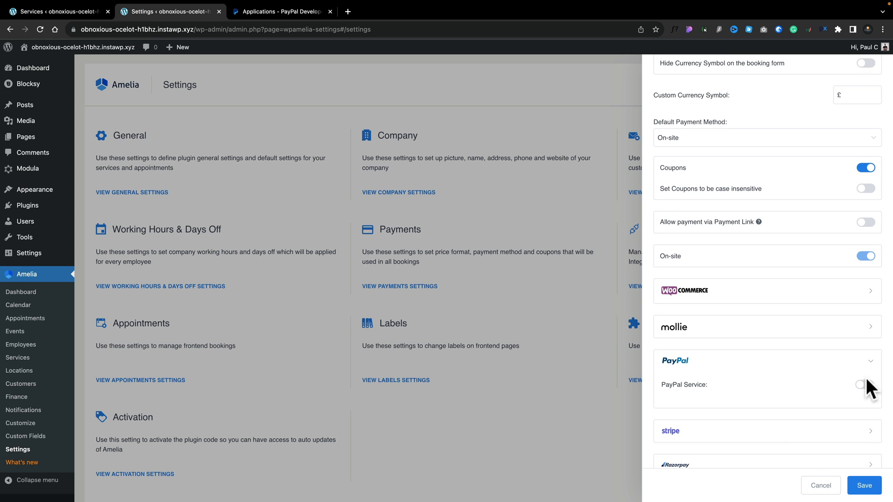
{"action": "left_click", "coordinate": [865, 385]}
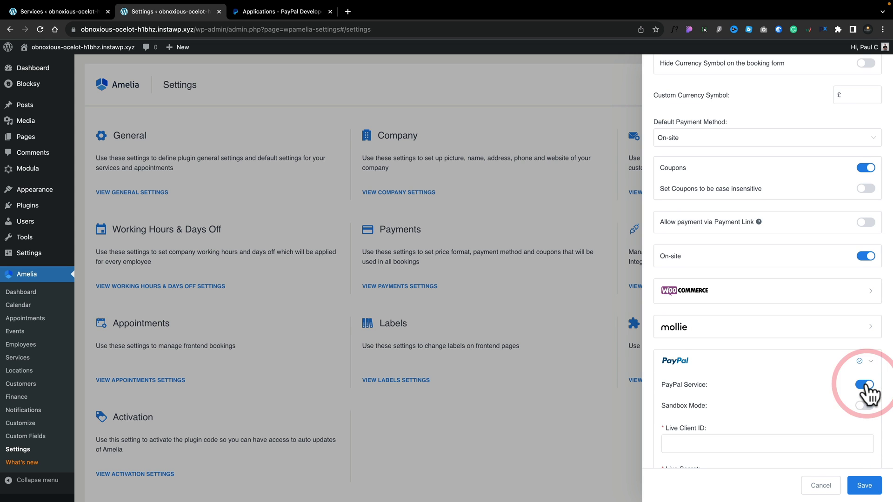
{"action": "scroll", "coordinate": [868, 395], "scroll_direction": "down", "scroll_amount": 3}
{"action": "scroll", "coordinate": [868, 394], "scroll_direction": "down", "scroll_amount": 1}
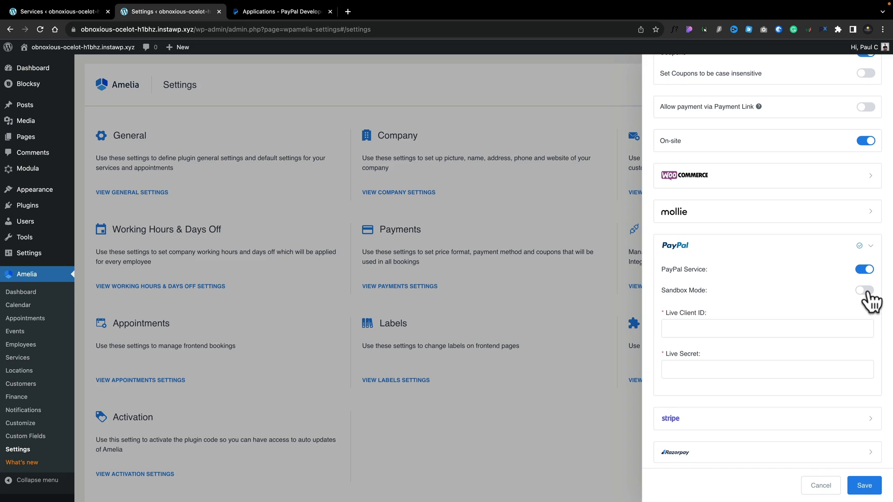
{"action": "left_click", "coordinate": [866, 291]}
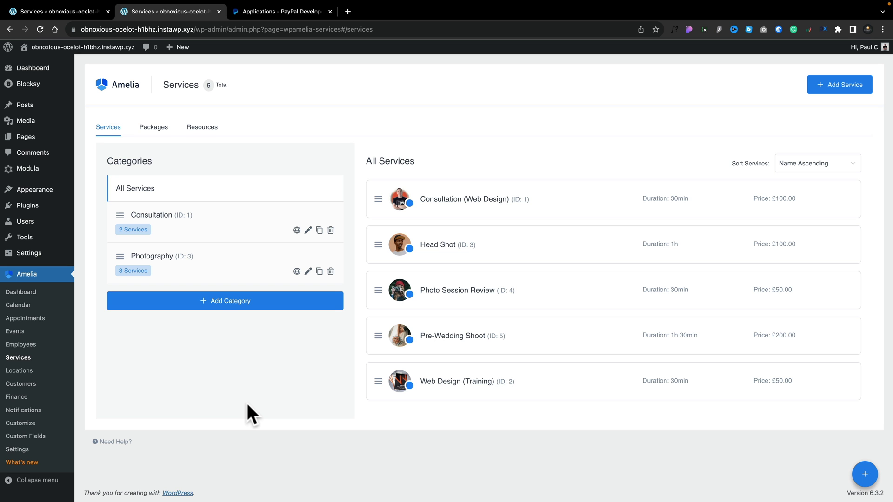
Enable PayPal in the payment settings of the Consultation (Web Design) service and save the service
{"action": "left_click", "coordinate": [459, 200]}
{"action": "left_click", "coordinate": [851, 105]}
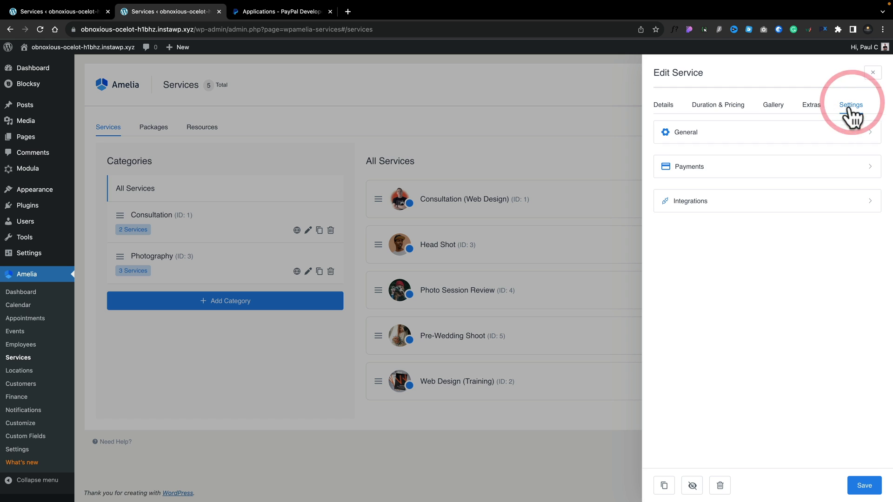
{"action": "left_click", "coordinate": [781, 165]}
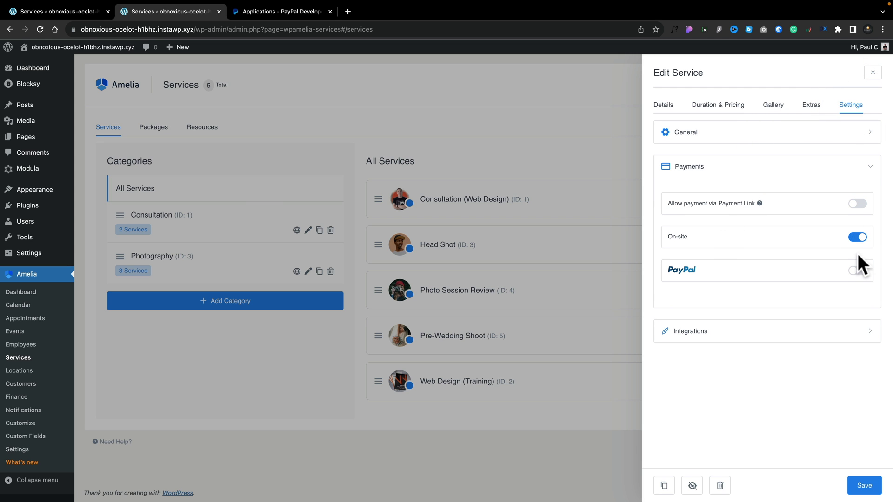
{"action": "left_click", "coordinate": [858, 272]}
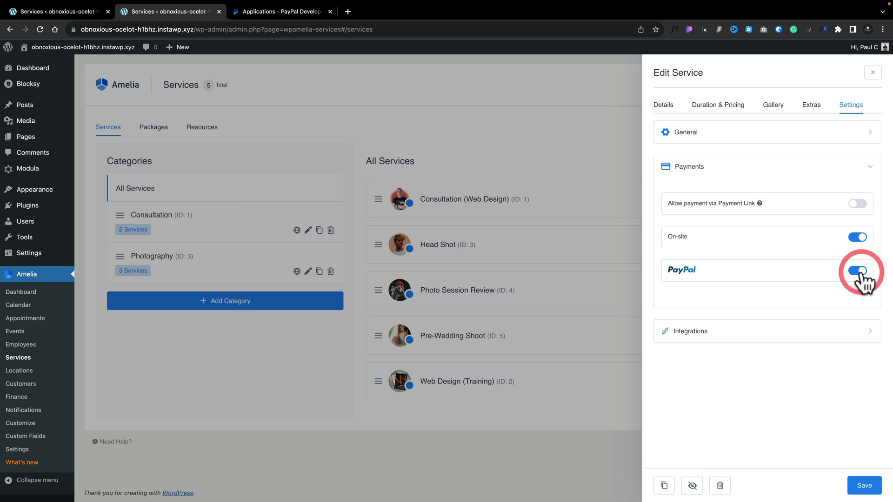
{"action": "left_click", "coordinate": [865, 486]}
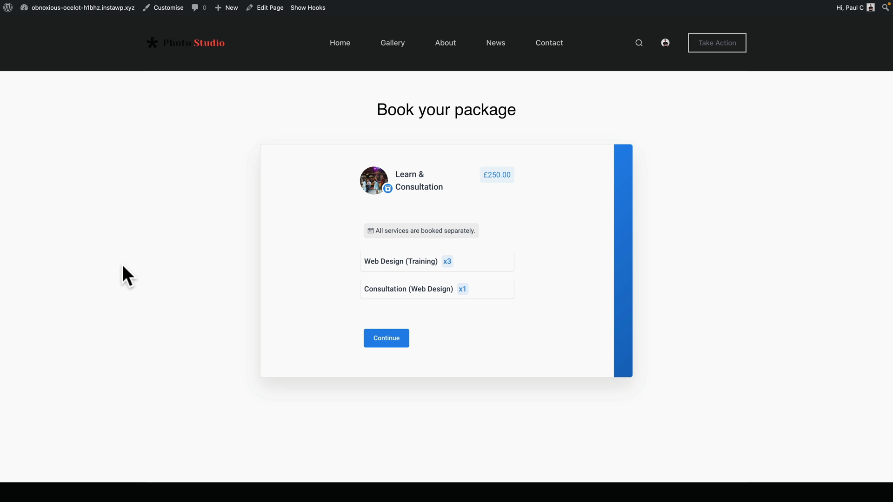
Book the Learn & Consultation package with Web Design (Training) on October 24, October 26 and November 2, 2023 at 10:30 am, and proceed past the overview
{"action": "left_click", "coordinate": [387, 338]}
{"action": "left_click", "coordinate": [498, 360]}
{"action": "left_click", "coordinate": [549, 429]}
{"action": "left_click", "coordinate": [549, 458]}
{"action": "left_click", "coordinate": [540, 229]}
{"action": "left_click", "coordinate": [562, 319]}
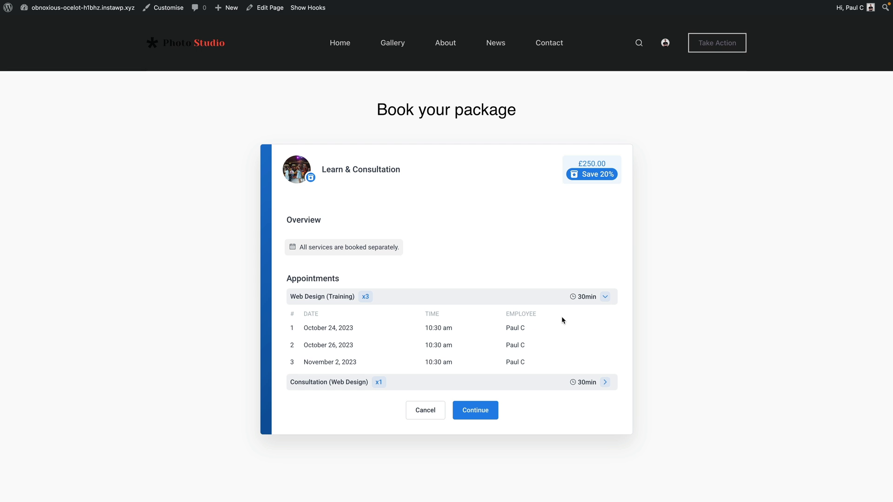
{"action": "left_click", "coordinate": [476, 411]}
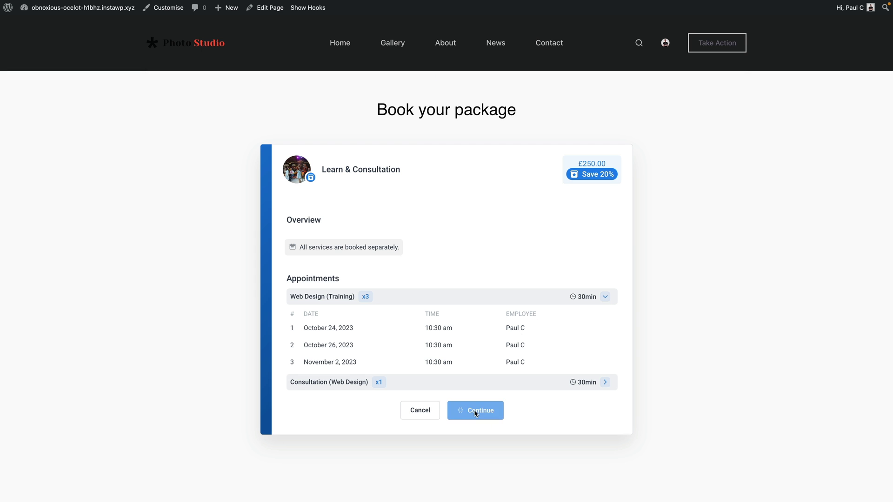
Select PayPal as the package's payment method and check the deposit and whole-amount payment options
{"action": "left_click", "coordinate": [479, 340]}
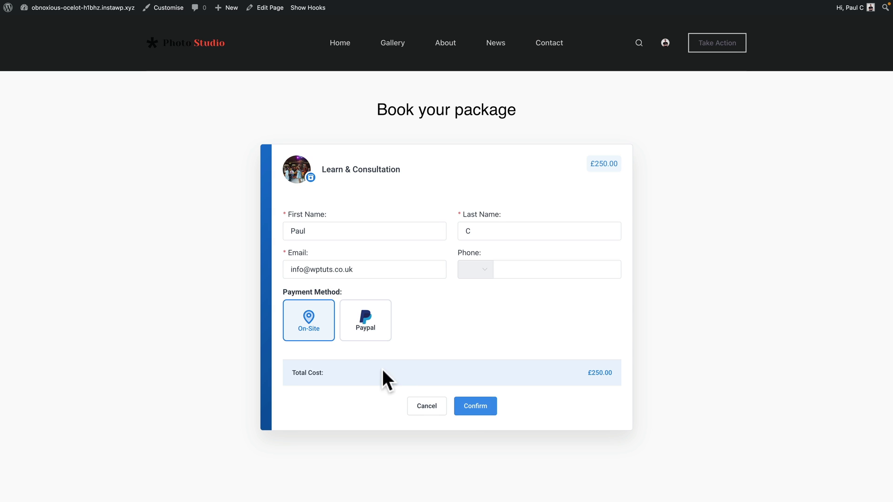
{"action": "left_click", "coordinate": [366, 339]}
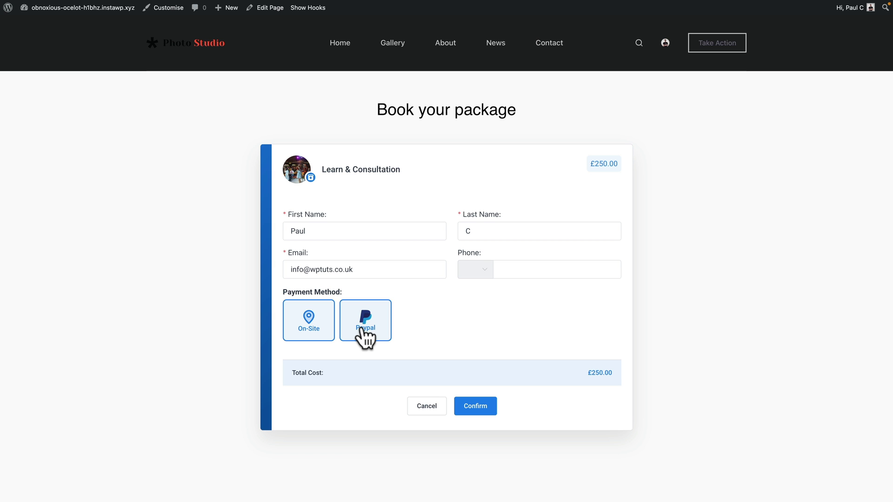
{"action": "left_click", "coordinate": [366, 338]}
{"action": "scroll", "coordinate": [460, 338], "scroll_direction": "down", "scroll_amount": 2}
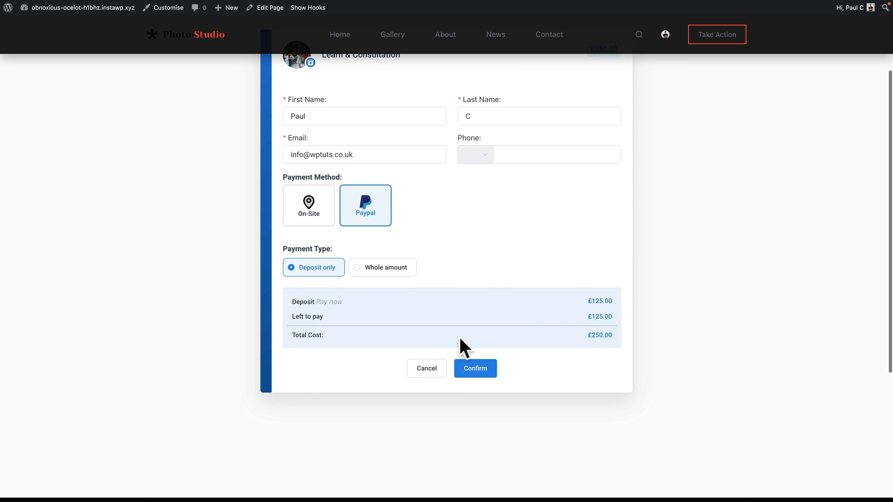
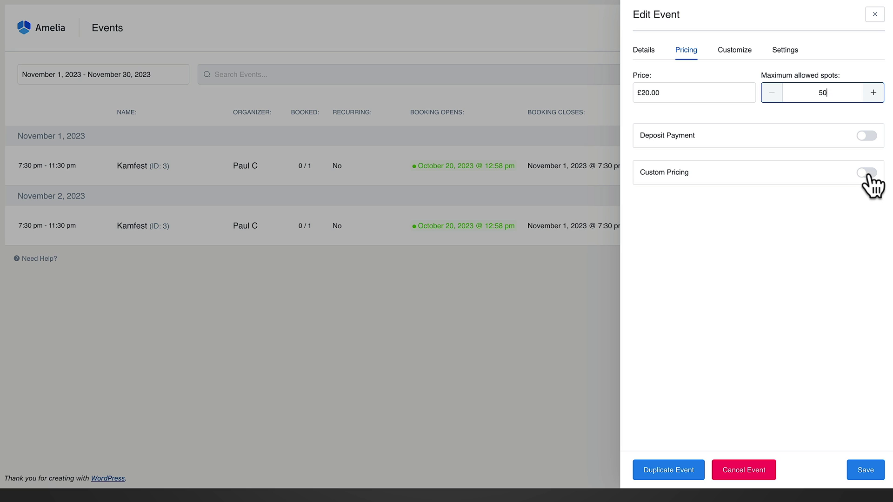
Enable custom pricing for the Kamfest event and define a VIP category at £40.00 with 20 spots
{"action": "left_click", "coordinate": [868, 173]}
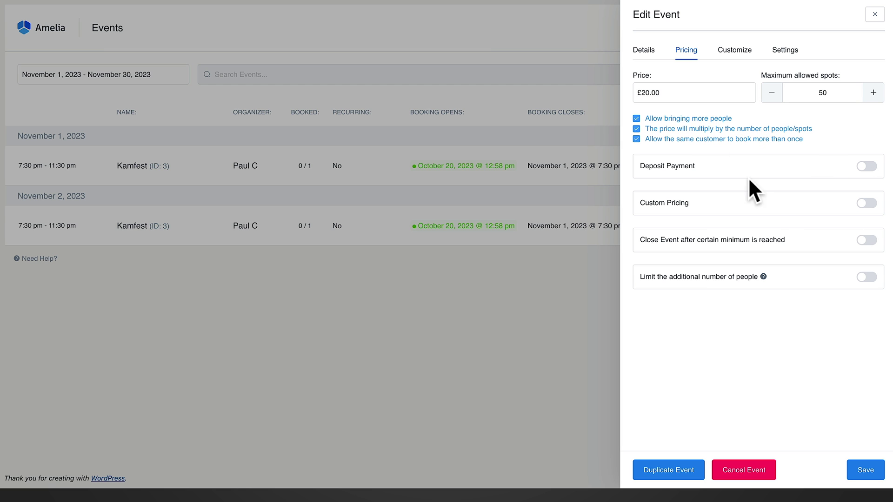
{"action": "left_click", "coordinate": [869, 204]}
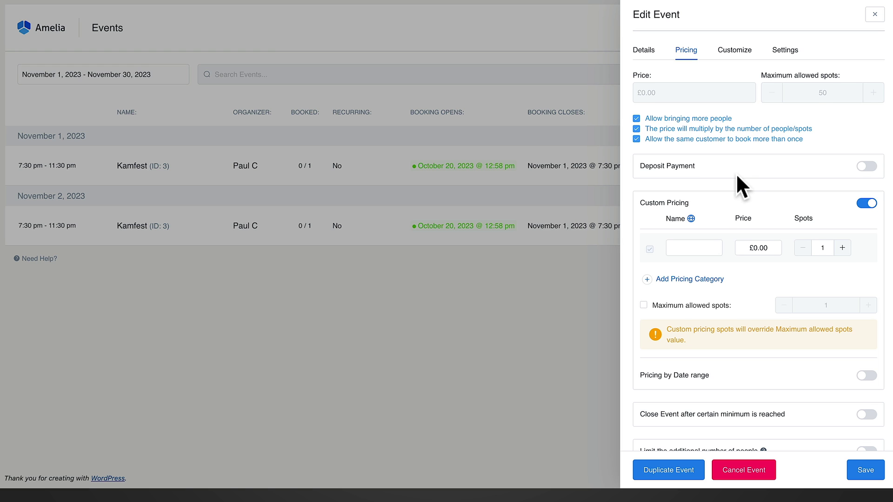
{"action": "scroll", "coordinate": [718, 195], "scroll_direction": "down", "scroll_amount": 1}
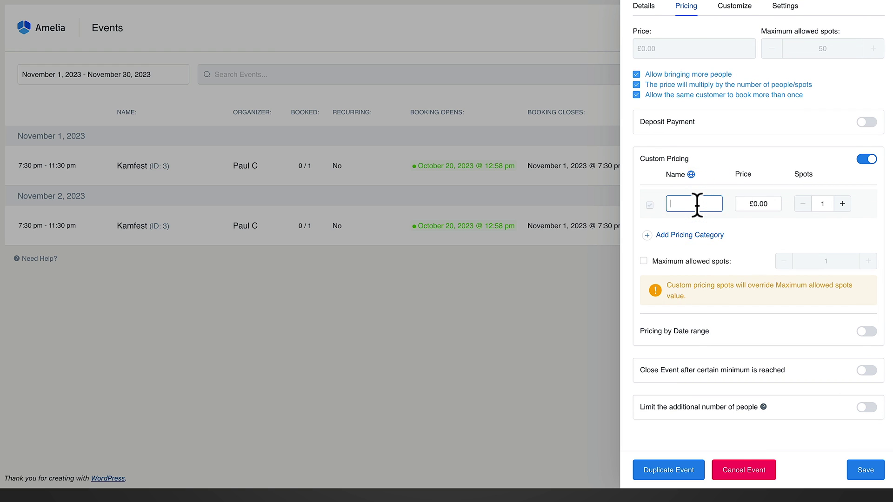
{"action": "left_click", "coordinate": [751, 204]}
{"action": "type", "text": "40"}
{"action": "double_click", "coordinate": [822, 203]}
{"action": "type", "text": "20"}
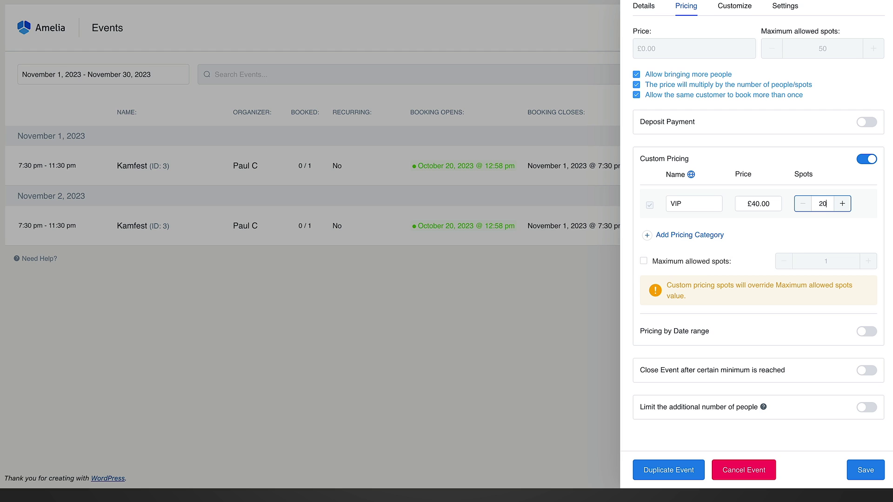
Add a Standard pricing category to the Kamfest event at £20.00 with 20 spots
{"action": "left_click", "coordinate": [651, 235]}
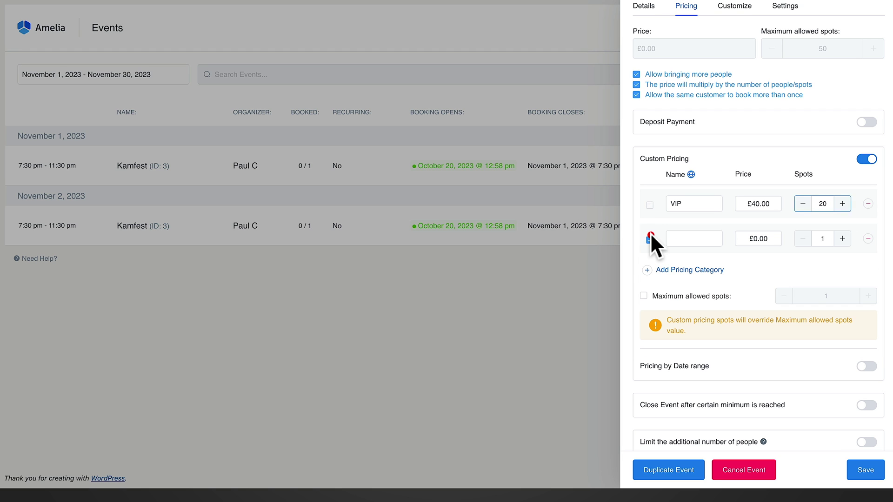
{"action": "left_click", "coordinate": [756, 241]}
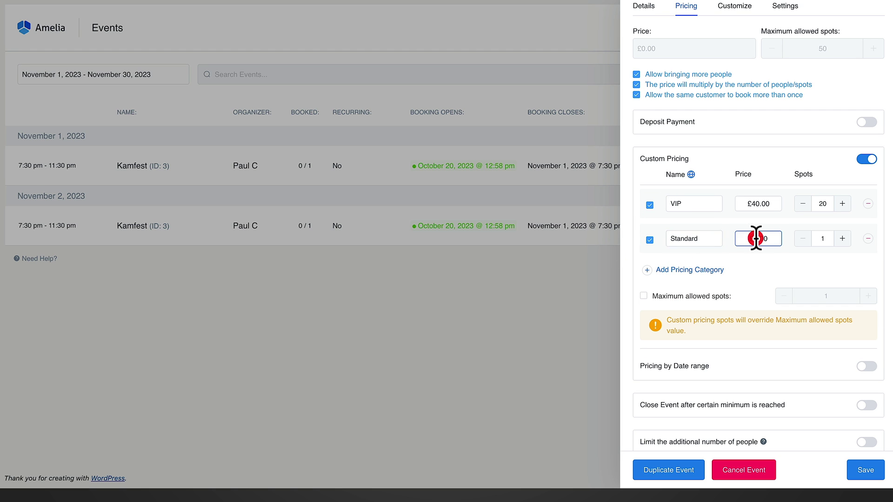
{"action": "type", "text": "20"}
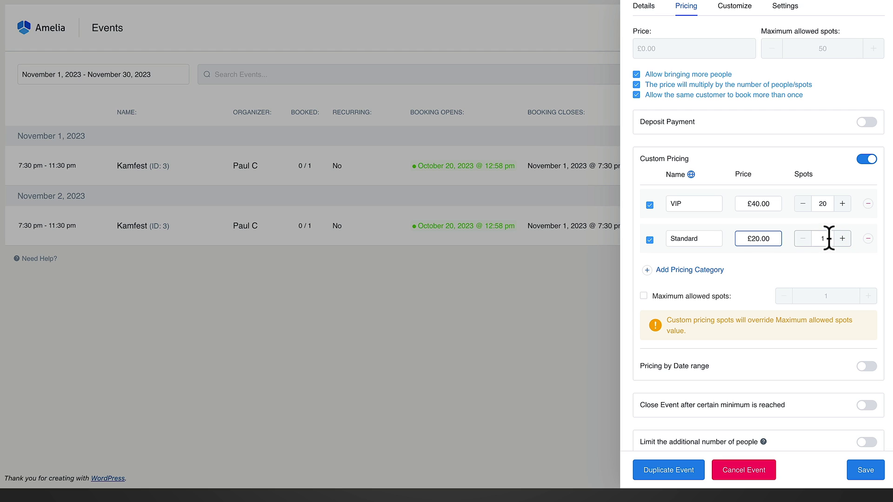
{"action": "double_click", "coordinate": [820, 238]}
{"action": "type", "text": "20"}
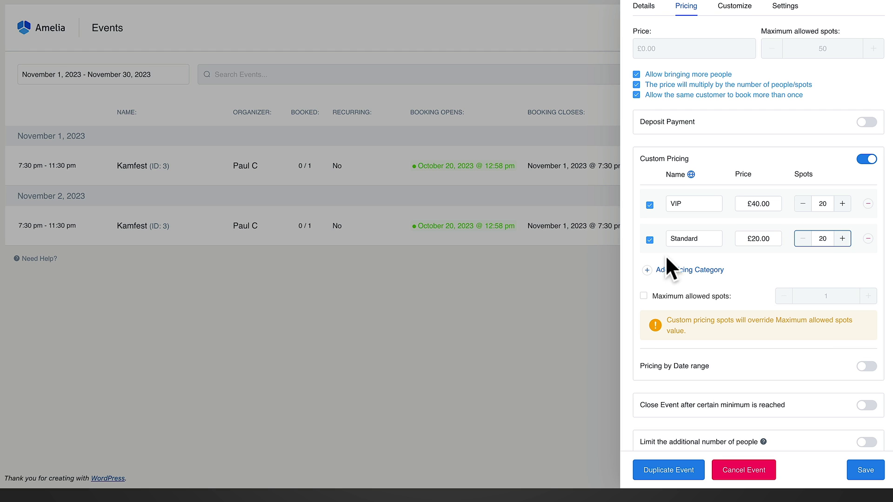
Add an OAP pricing category at £15.00 with 10 spots and save the Kamfest event
{"action": "left_click", "coordinate": [649, 271]}
{"action": "left_click", "coordinate": [677, 273]}
{"action": "type", "text": "OAP"}
{"action": "left_click", "coordinate": [753, 275]}
{"action": "type", "text": "0.01500"}
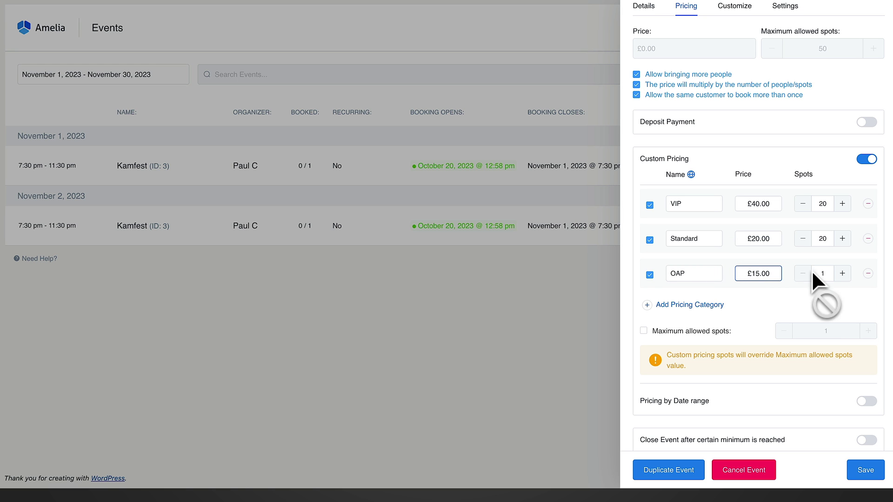
{"action": "left_click", "coordinate": [820, 274]}
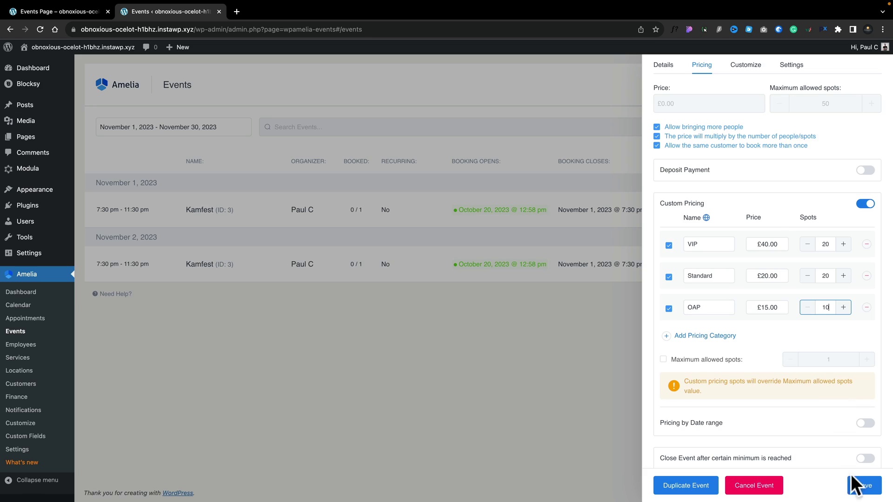
{"action": "left_click", "coordinate": [863, 485]}
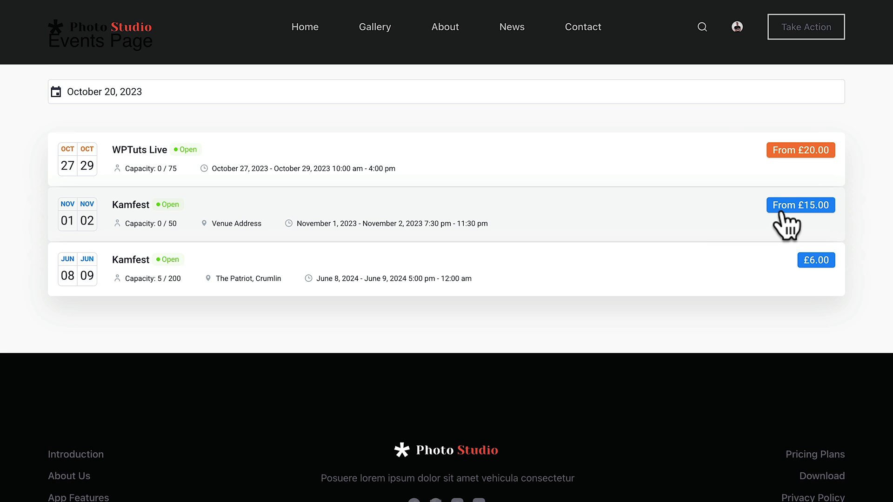
Open the November Kamfest event on the front-end events page and try out its VIP and OAP ticket quantities
{"action": "left_click", "coordinate": [661, 215]}
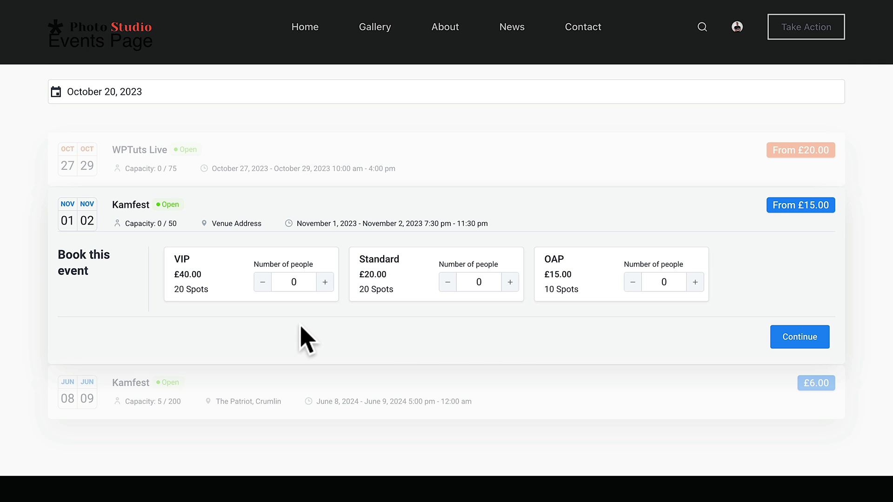
{"action": "left_click", "coordinate": [324, 283]}
{"action": "left_click", "coordinate": [325, 282]}
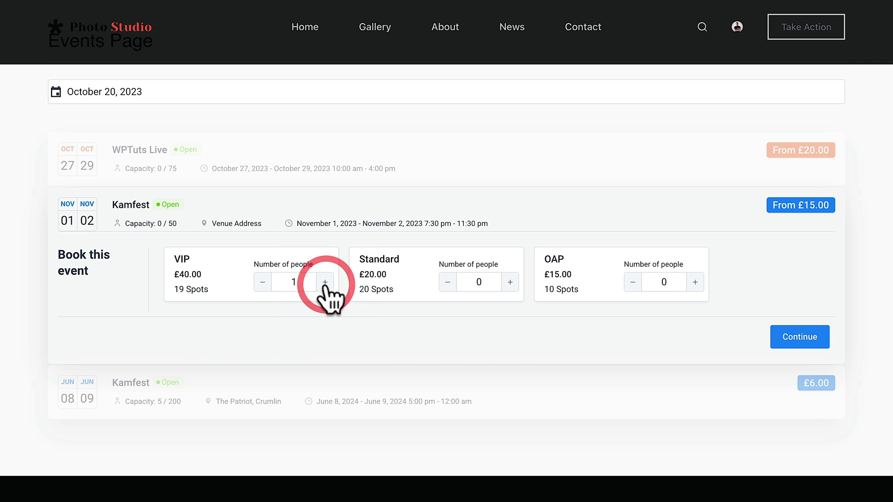
{"action": "left_click", "coordinate": [696, 283]}
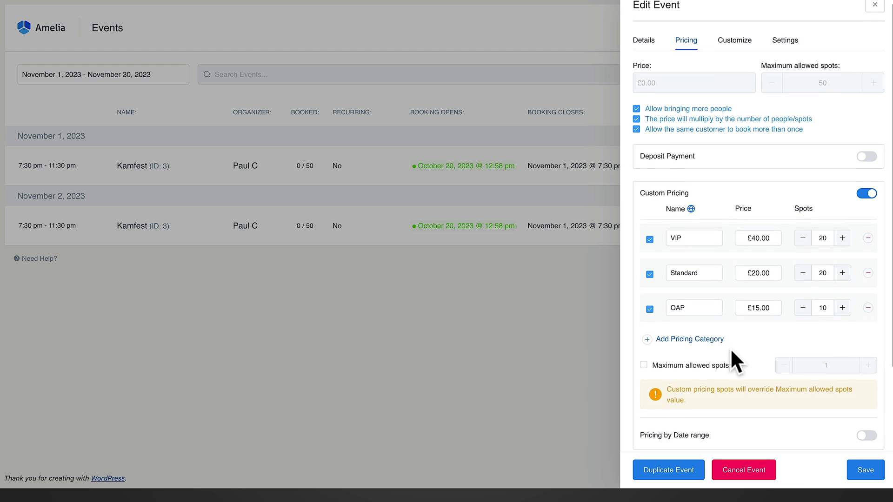
Replace the Kamfest event's per-category spot limits with a shared maximum of 50 allowed spots
{"action": "scroll", "coordinate": [730, 348], "scroll_direction": "down", "scroll_amount": 3}
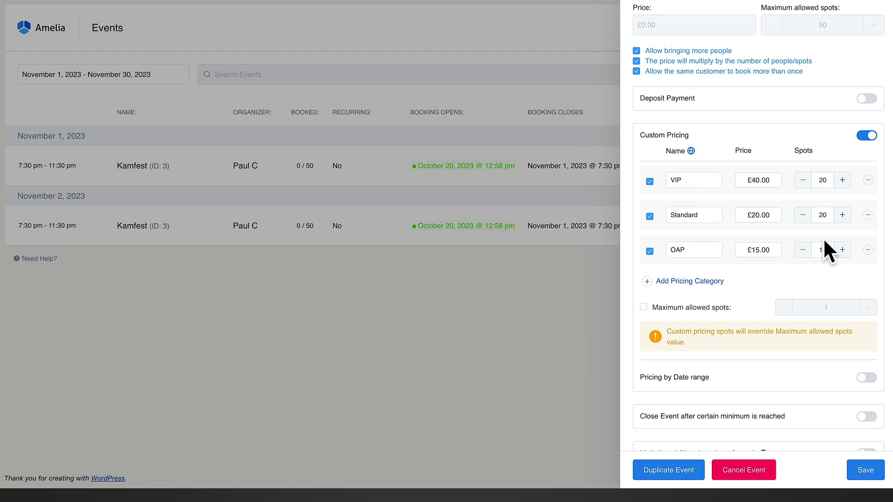
{"action": "left_click", "coordinate": [643, 307]}
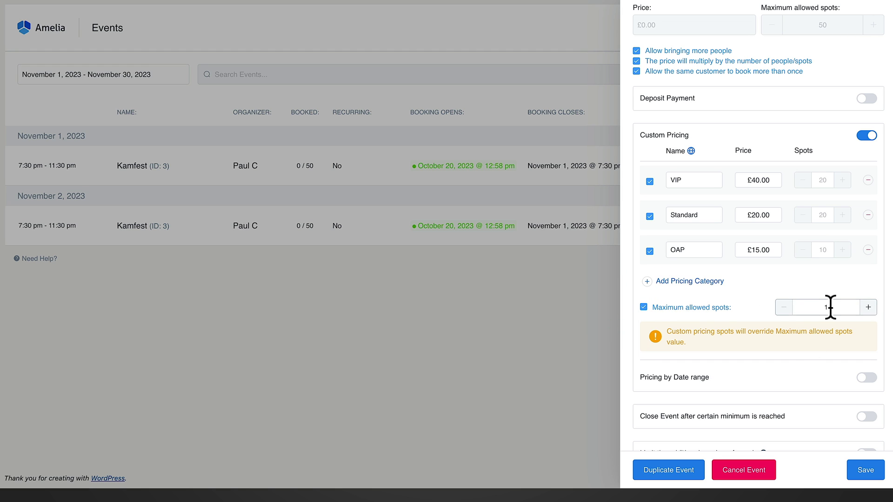
{"action": "double_click", "coordinate": [813, 307]}
{"action": "type", "text": "50"}
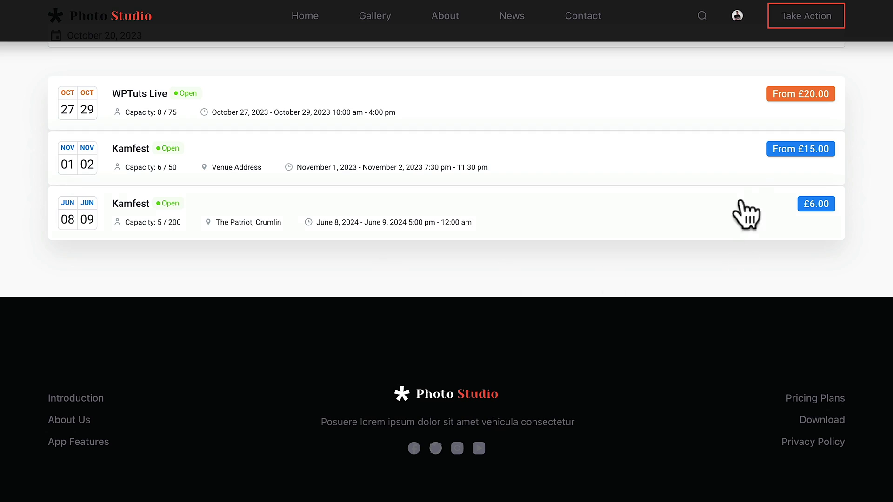
Check the November Kamfest event's ticket options on the events page and view its attendee's booking details in Amelia
{"action": "left_click", "coordinate": [731, 158]}
{"action": "scroll", "coordinate": [473, 242], "scroll_direction": "up", "scroll_amount": 3}
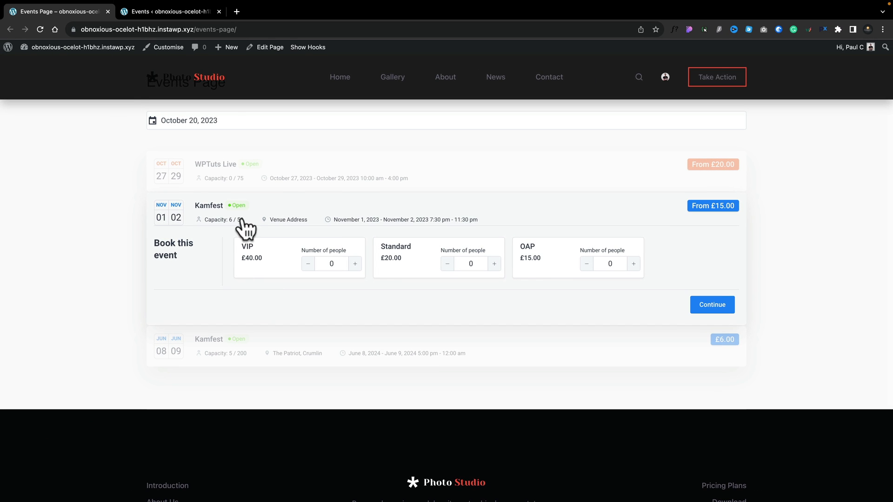
{"action": "left_click", "coordinate": [177, 12]}
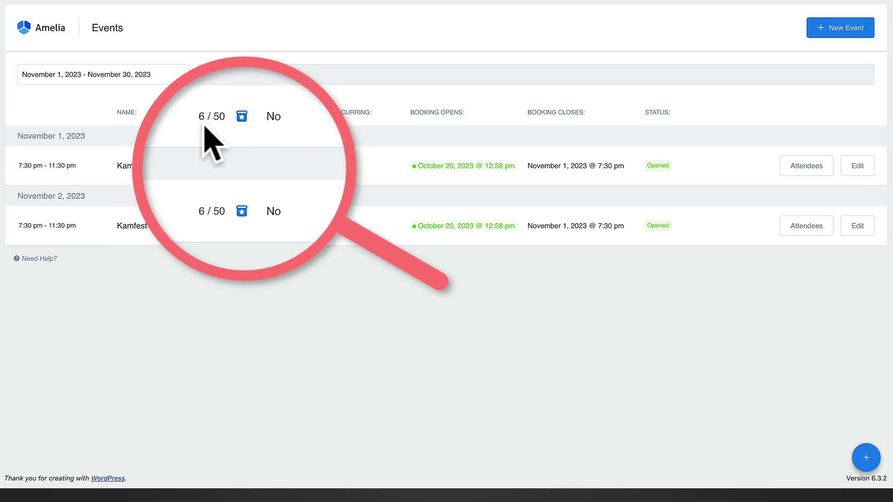
{"action": "left_click", "coordinate": [800, 168]}
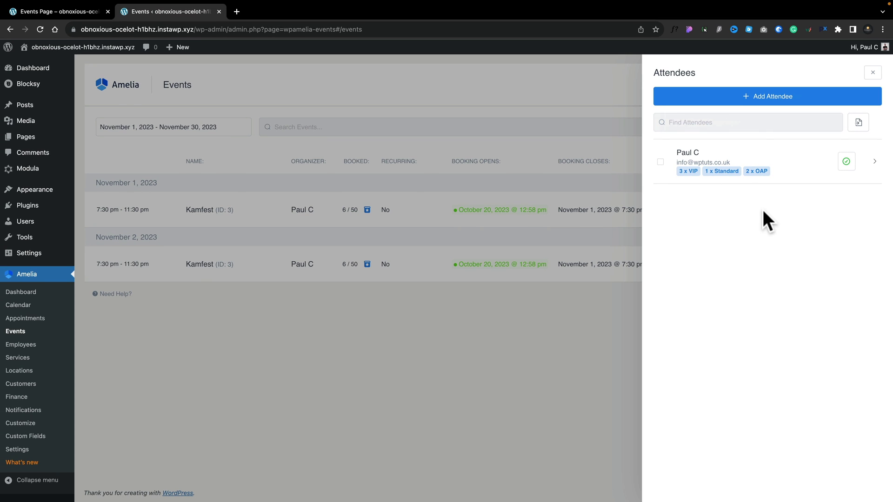
{"action": "left_click", "coordinate": [870, 167]}
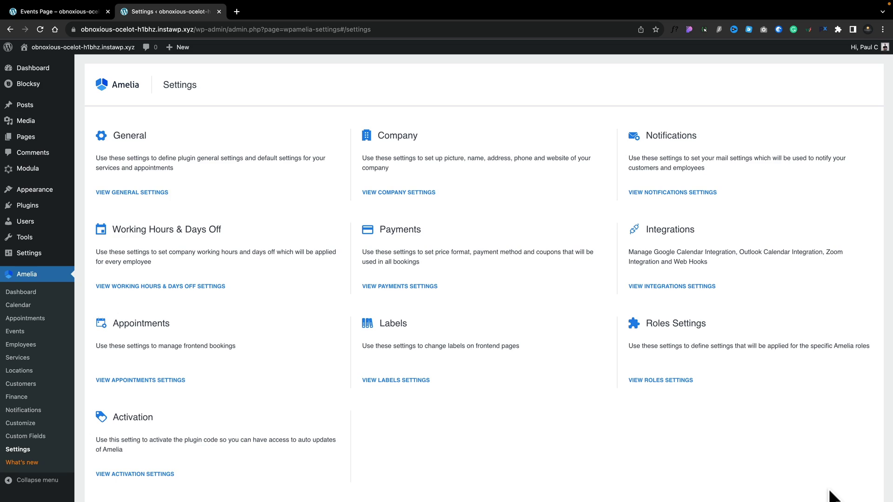
Review Amelia's integration settings for Google Calendar, Outlook Calendar and Zoom
{"action": "left_click", "coordinate": [678, 287]}
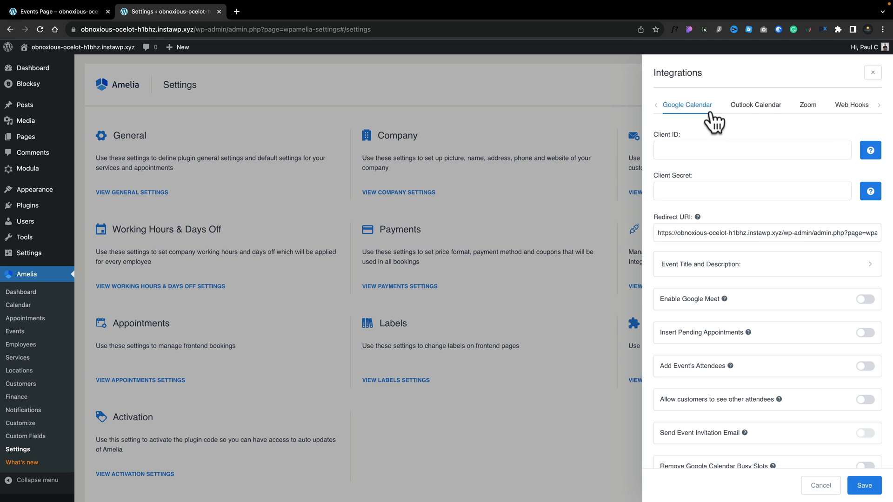
{"action": "left_click", "coordinate": [742, 111]}
{"action": "left_click", "coordinate": [801, 108]}
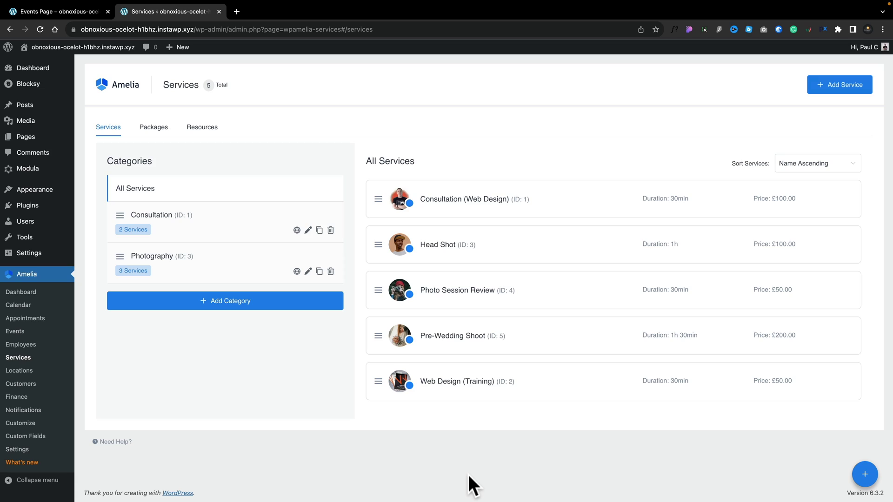
Enable the Zoom integration in the settings of the Consultation (Web Design) service
{"action": "left_click", "coordinate": [457, 204]}
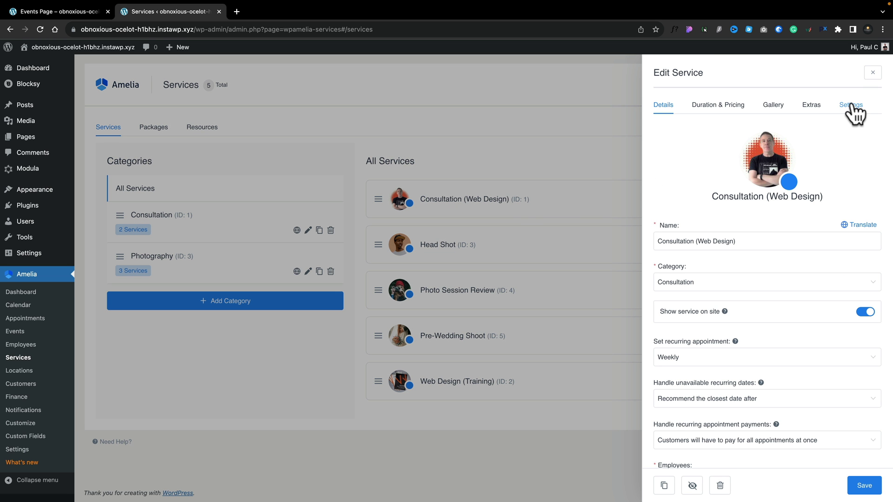
{"action": "left_click", "coordinate": [849, 106]}
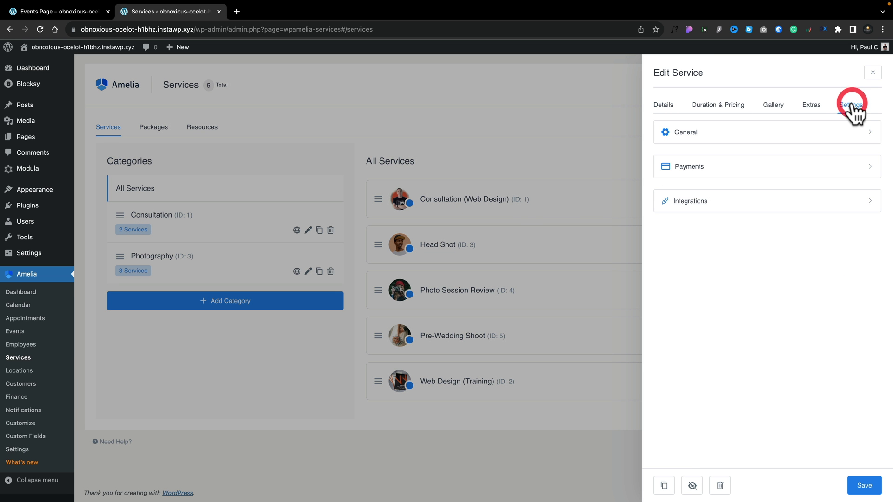
{"action": "left_click", "coordinate": [707, 213]}
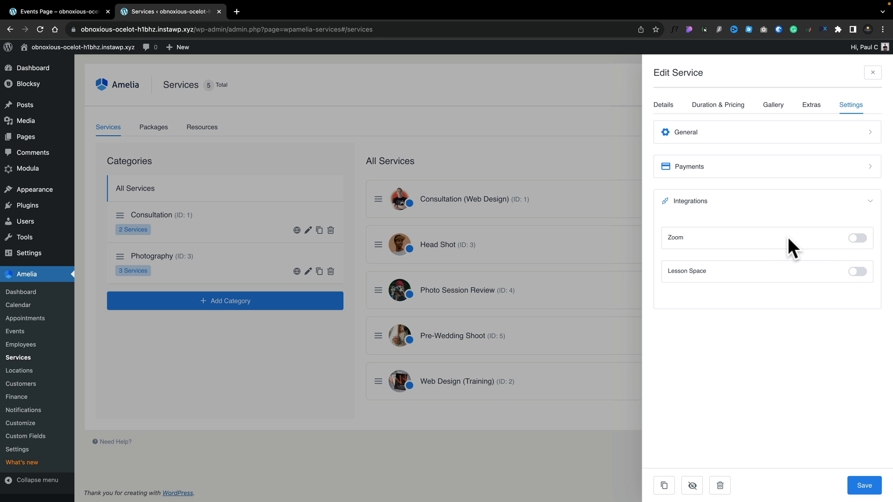
{"action": "left_click", "coordinate": [858, 238]}
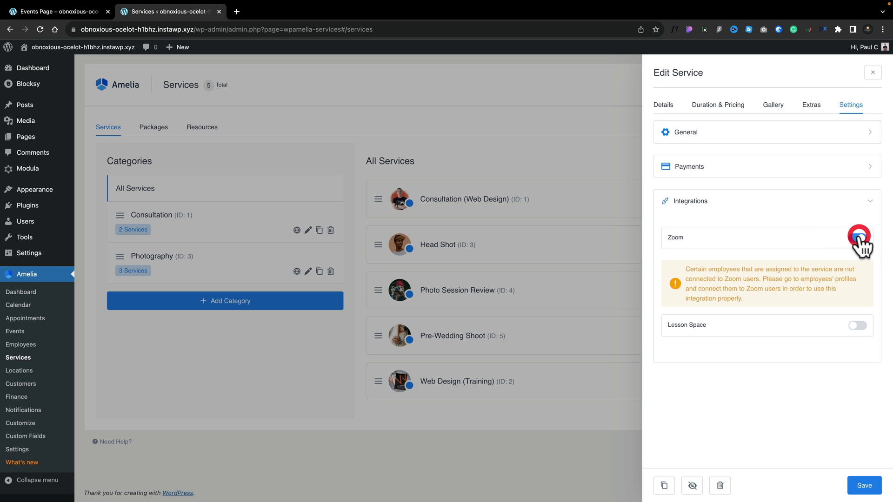